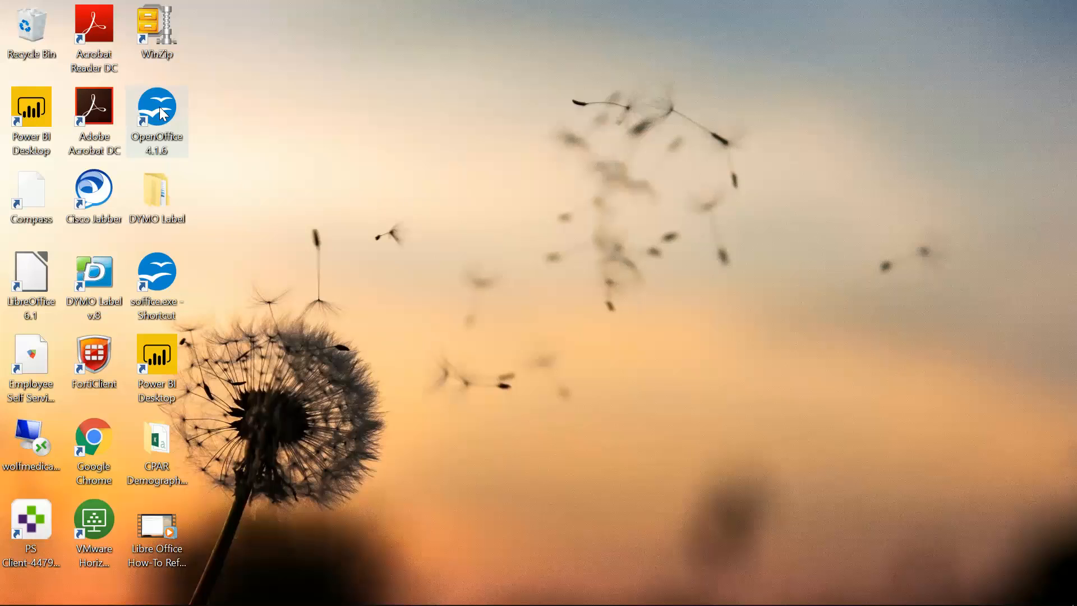
Launch OpenOffice and create a new blank spreadsheet in a maximized window
double_click(160, 107)
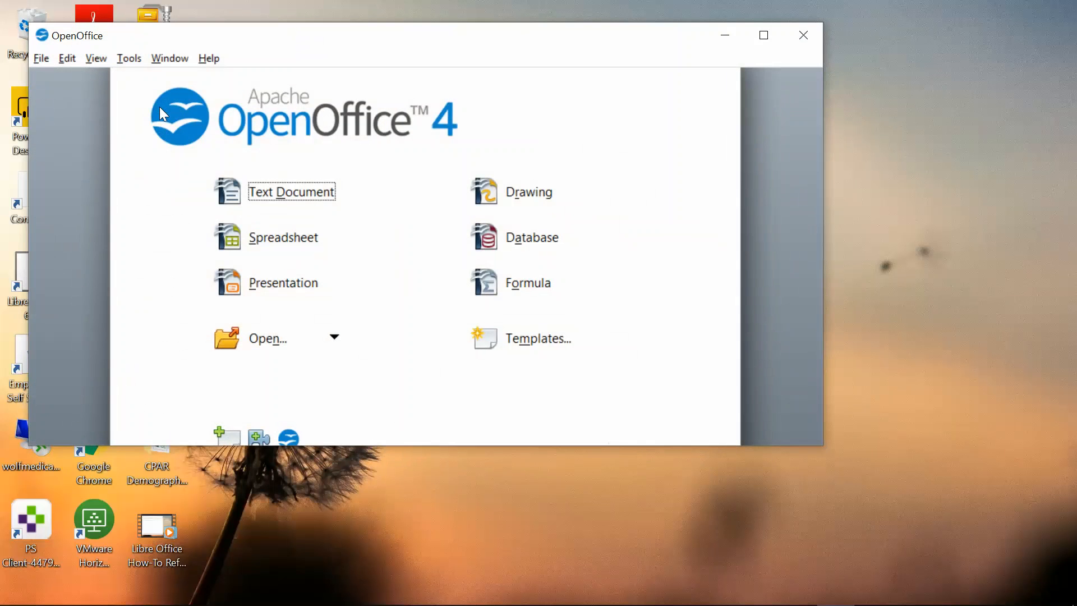
click(268, 243)
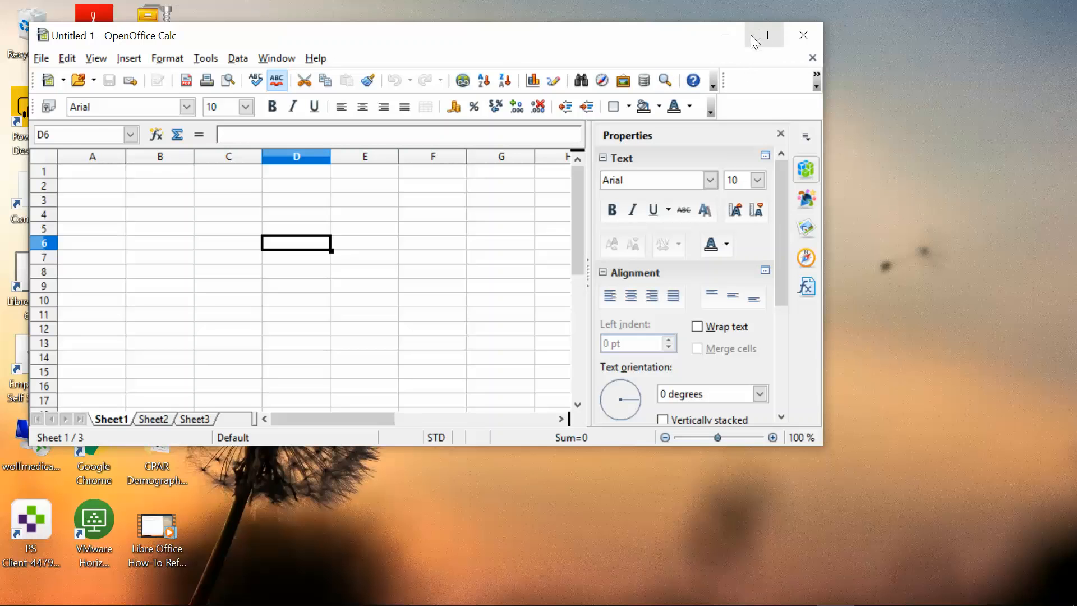
click(772, 45)
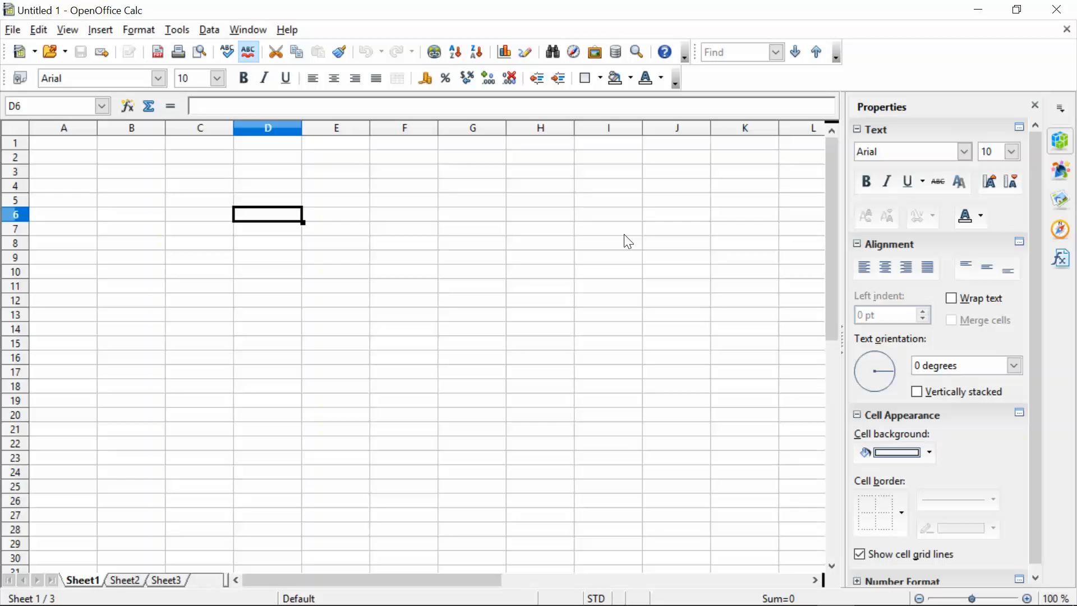
Open 5011_Attachment_Conflicts_20171130-Unformatted.csv from the CPAR Demographic Mismatch Reports folder, importing it as comma-separated text
click(13, 31)
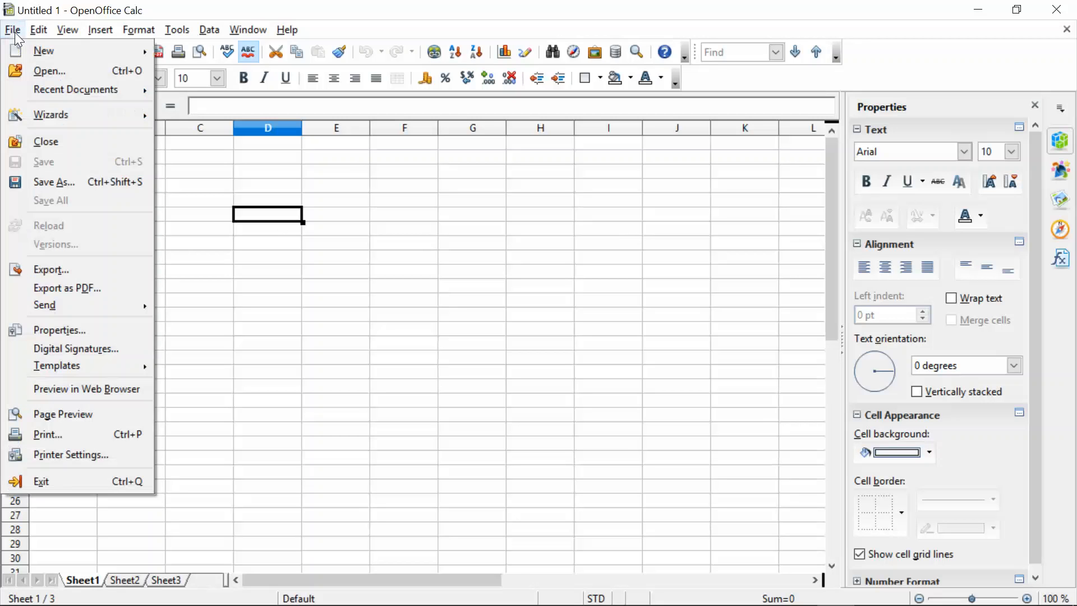
click(51, 72)
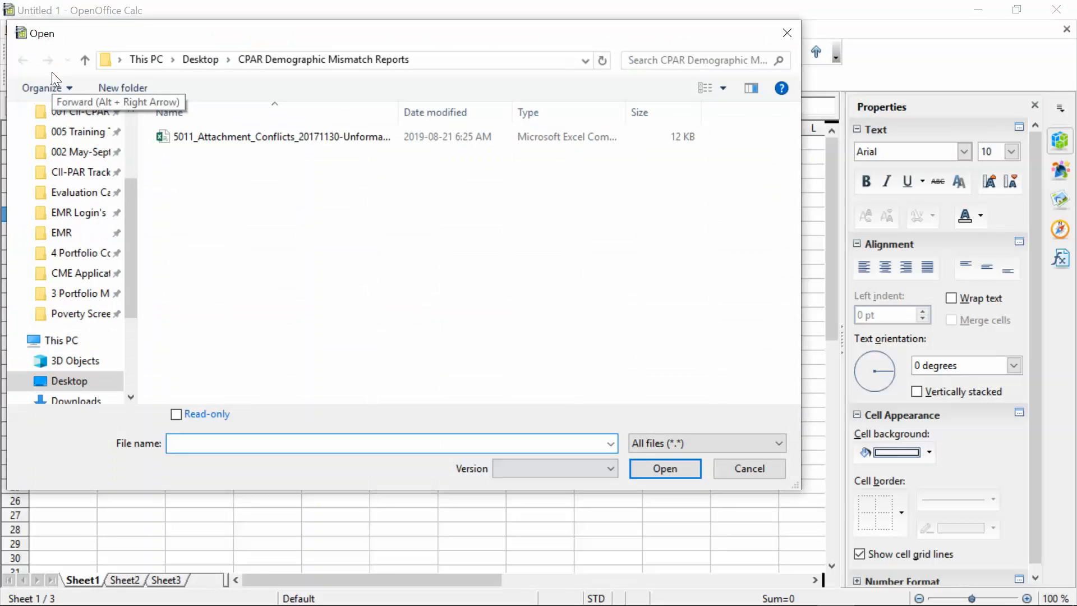
double_click(263, 142)
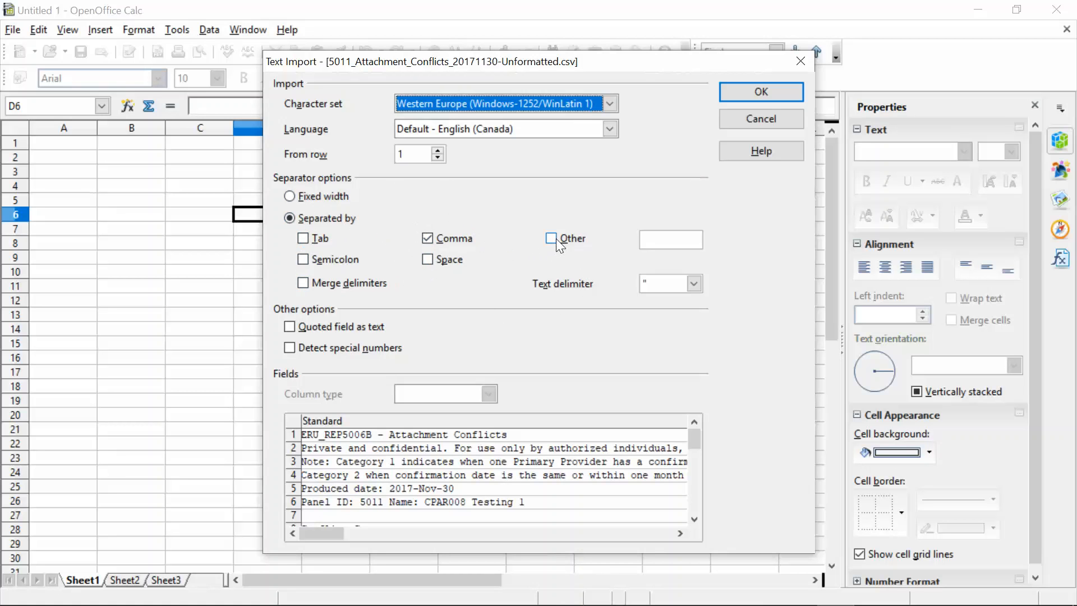
click(761, 92)
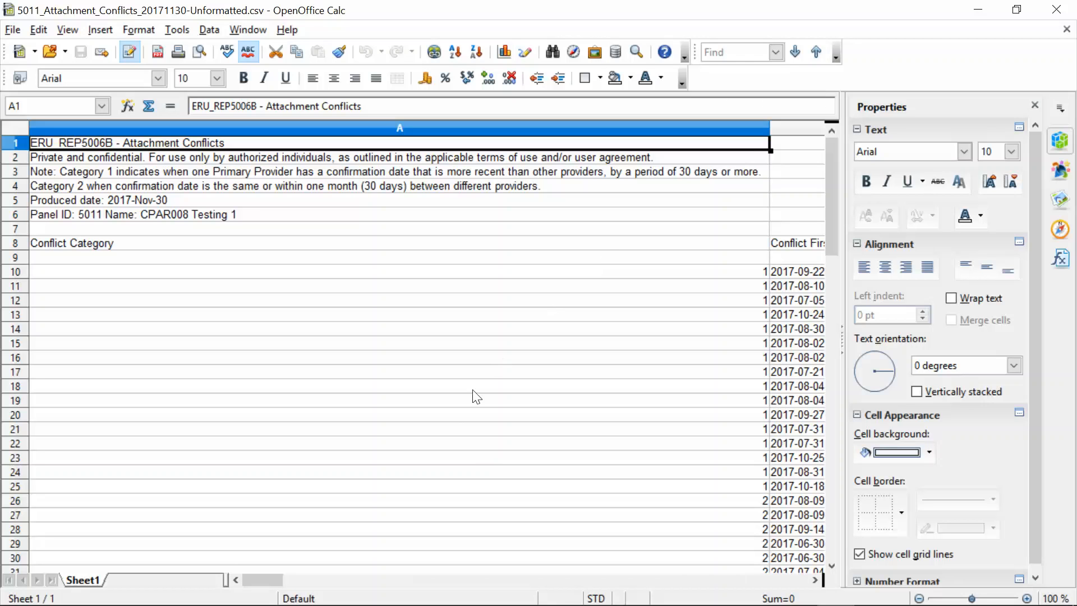
Copy Sheet1 to the end position of the same document and rename the copy Data Reformatted
right_click(86, 580)
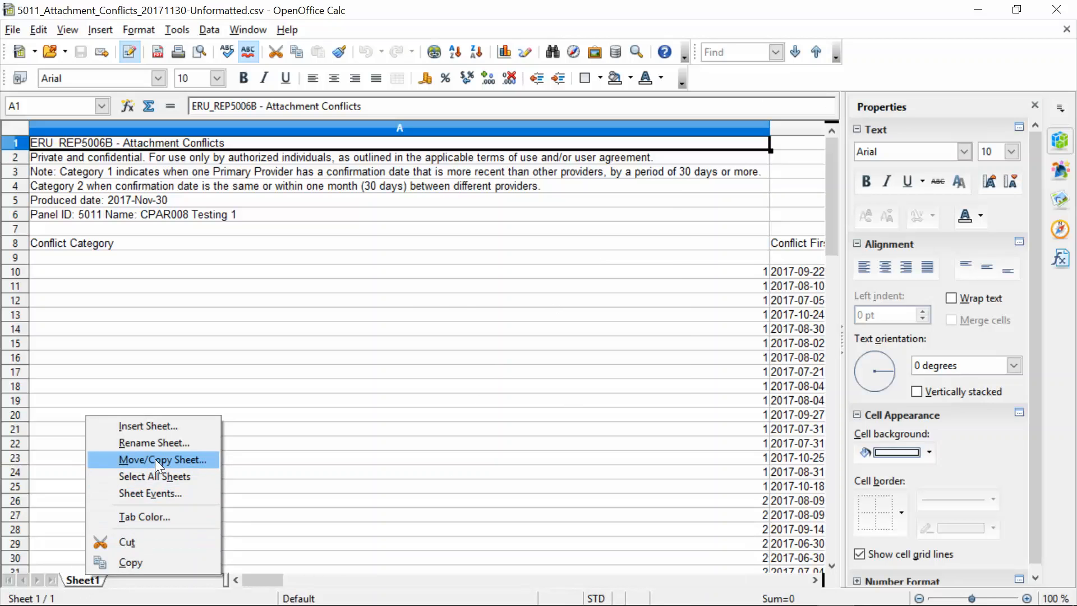
click(159, 461)
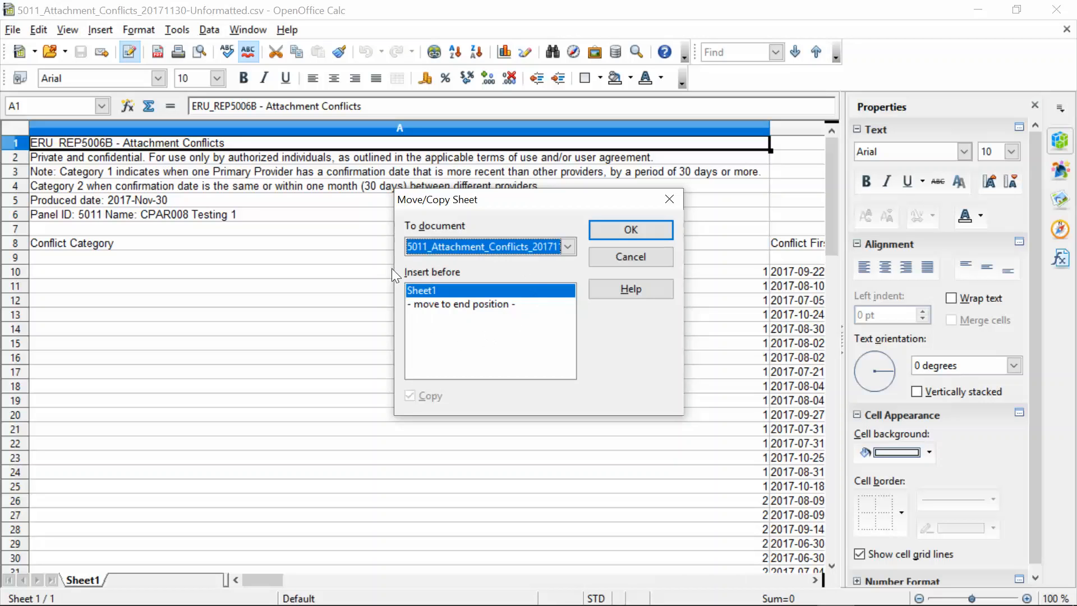
click(441, 309)
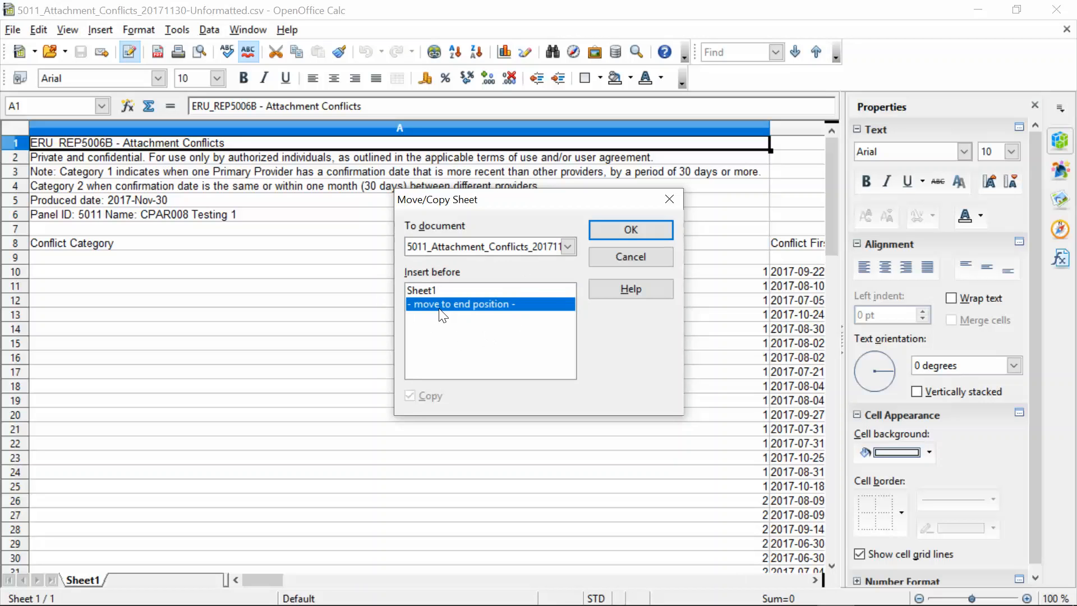
click(615, 237)
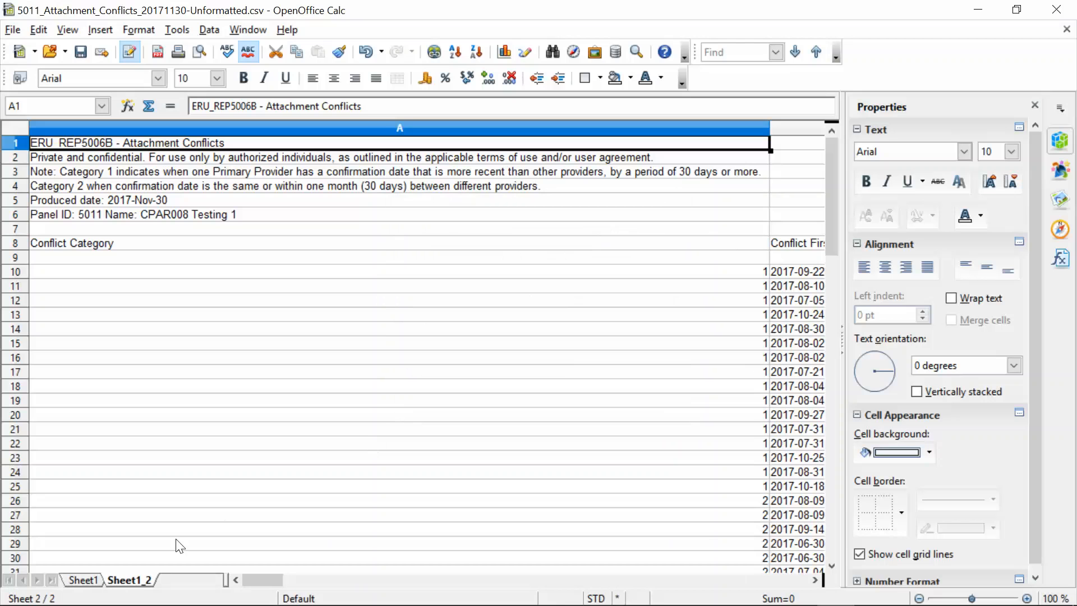
double_click(135, 580)
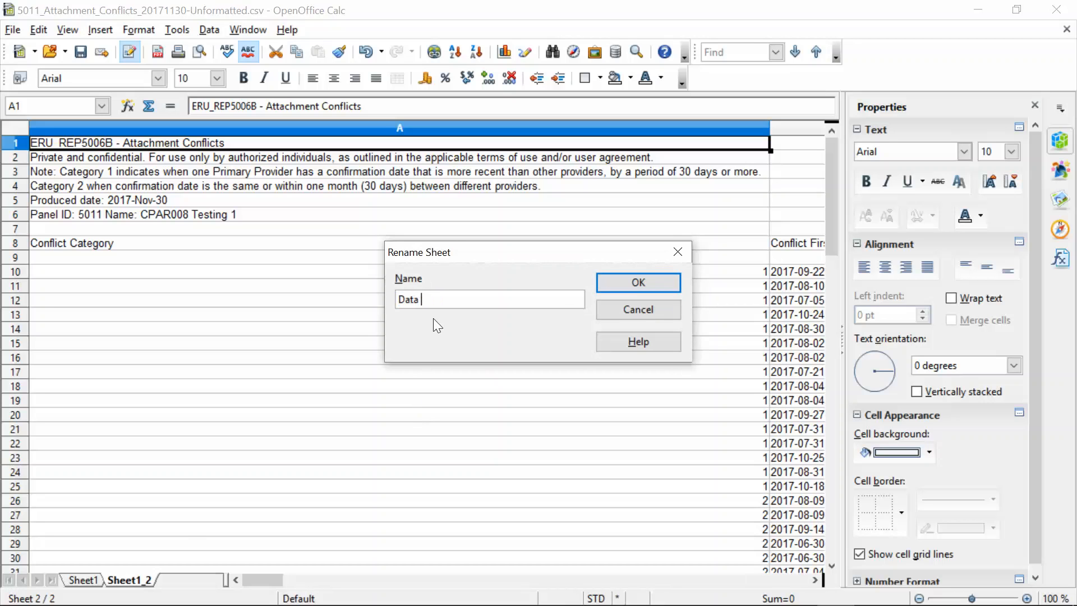
text(matted)
click(624, 286)
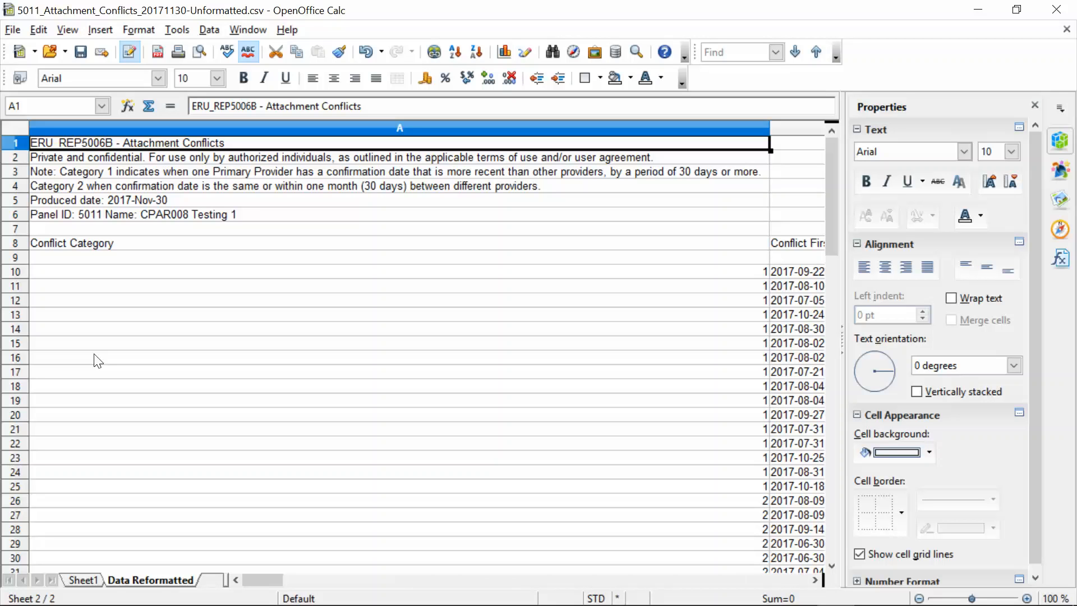
Delete rows 1 to 7 above the column headings and the empty row directly below the headings
click(18, 144)
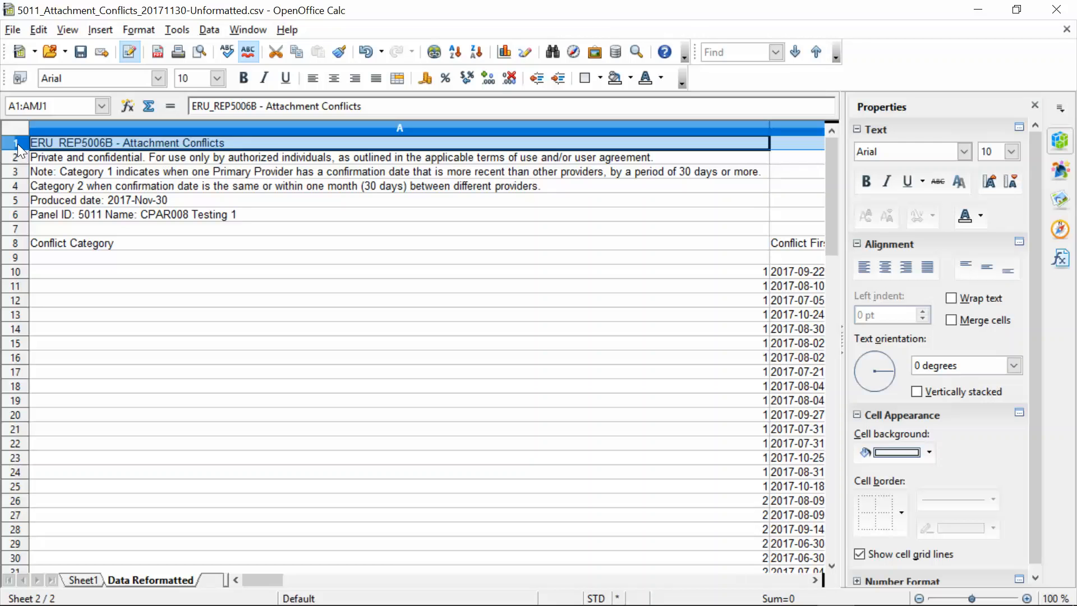
drag(18, 144, 9, 224)
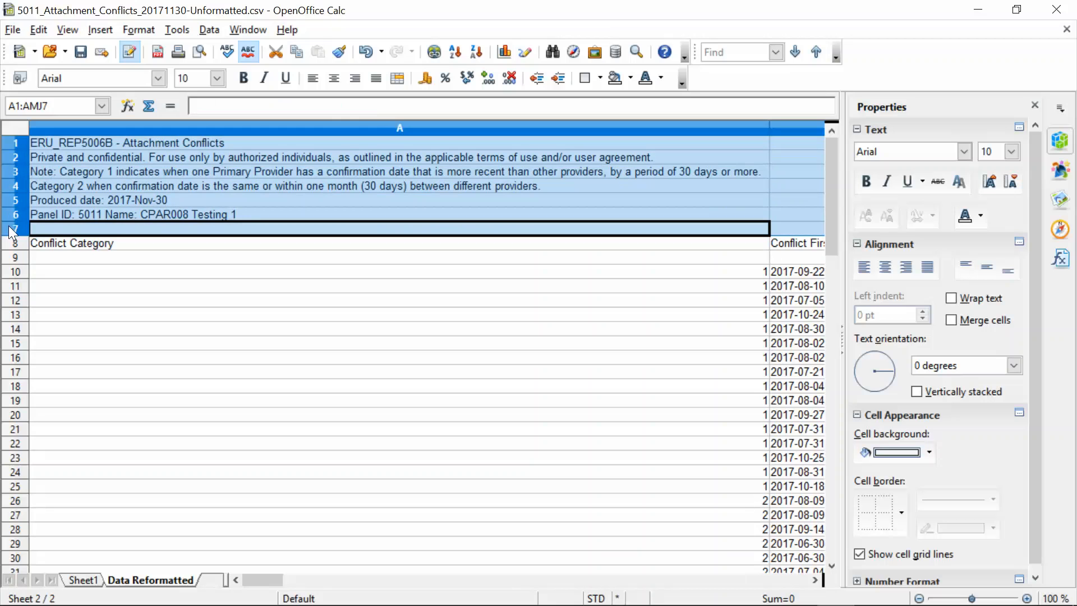
right_click(14, 198)
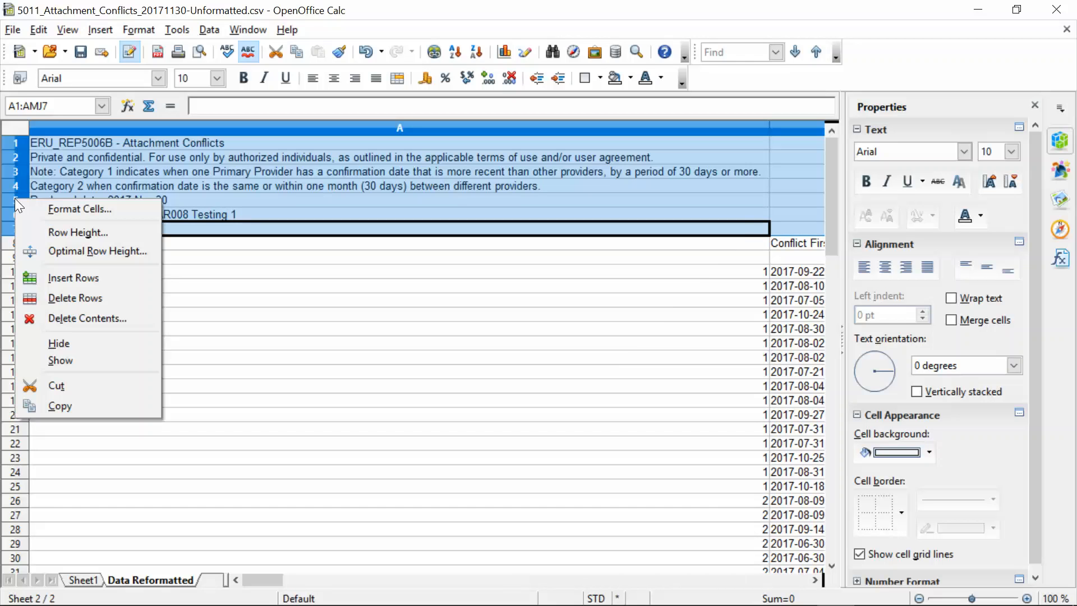
click(115, 301)
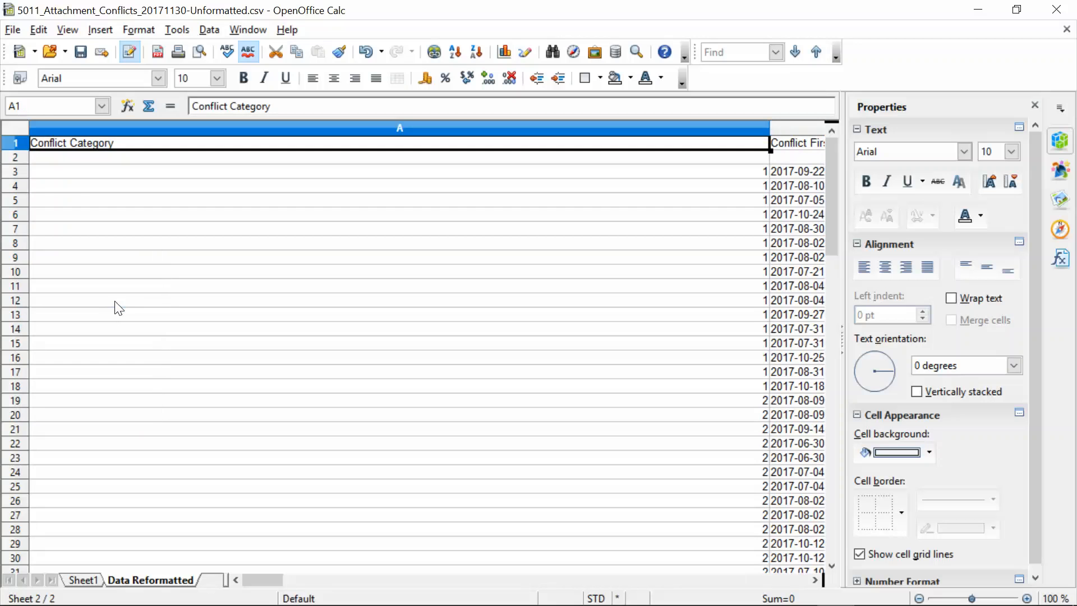
click(19, 157)
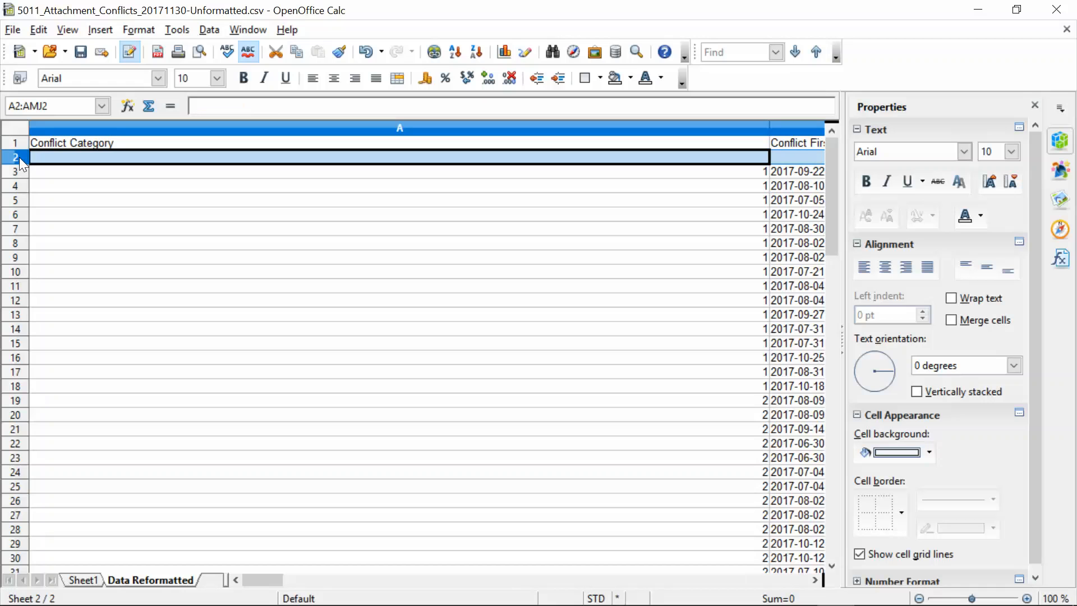
right_click(19, 157)
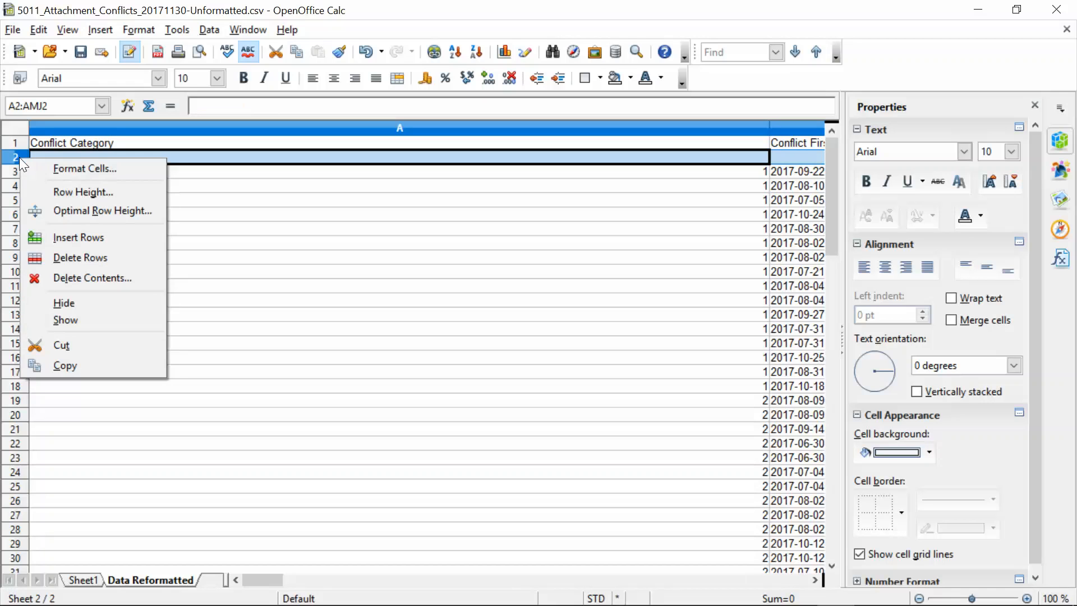
click(90, 257)
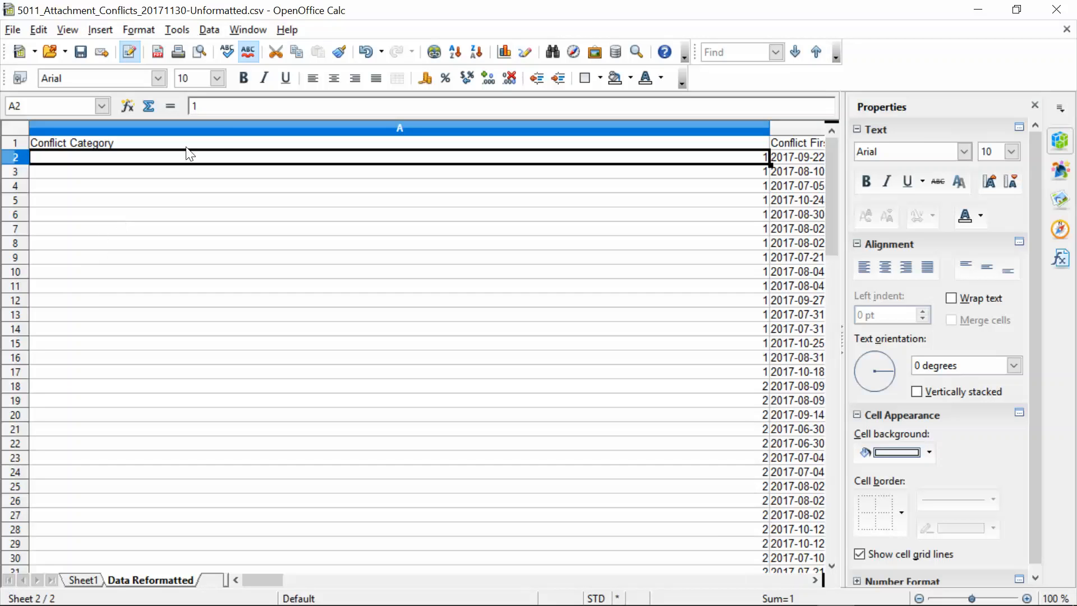
Fit the widths of columns A to M to their contents
click(215, 127)
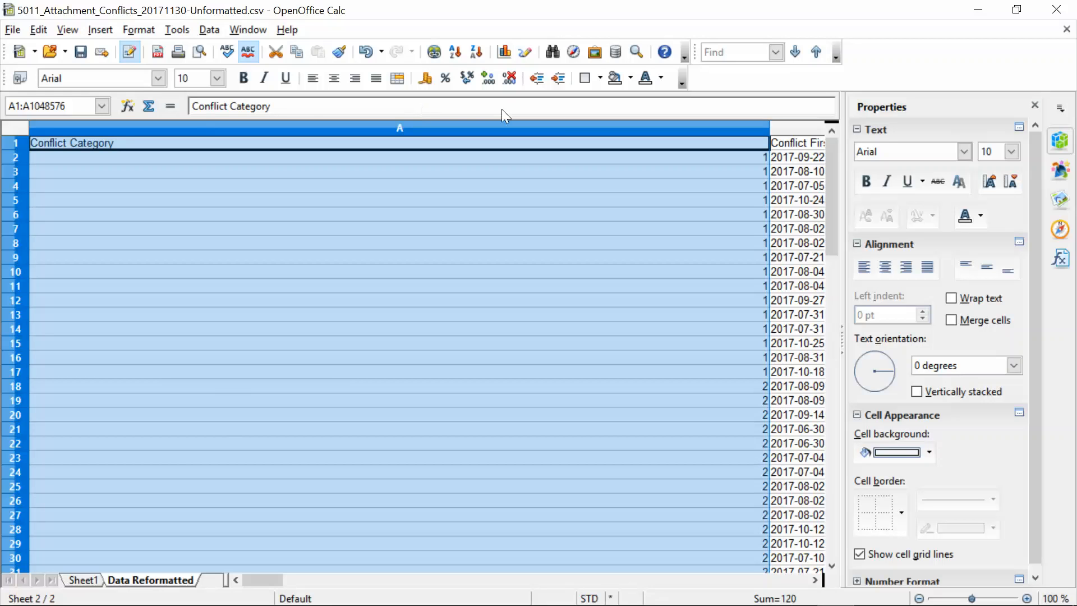
drag(719, 109, 203, 130)
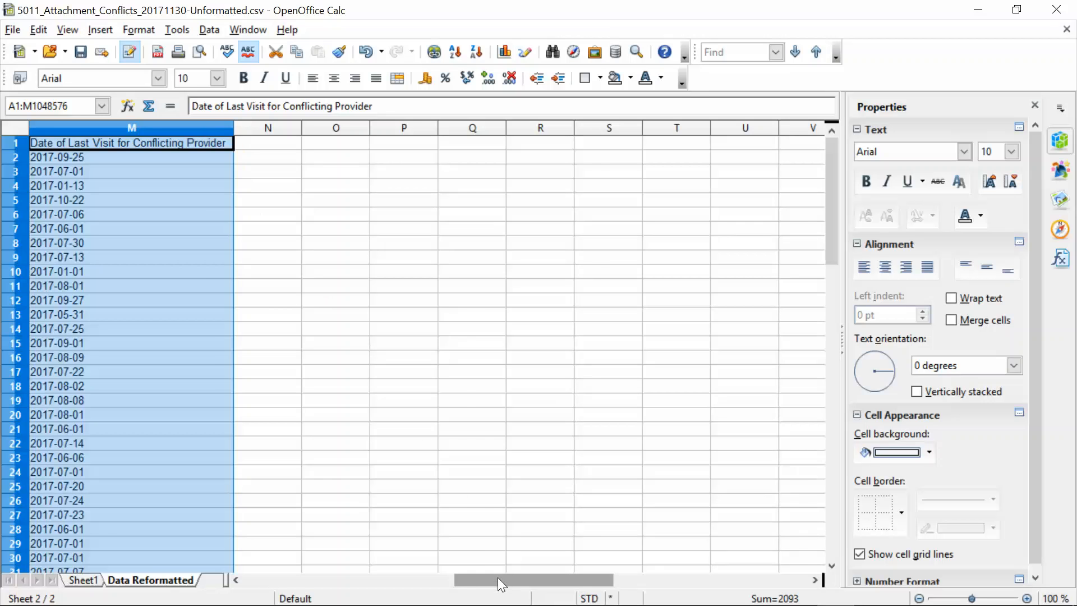
drag(497, 577, 472, 577)
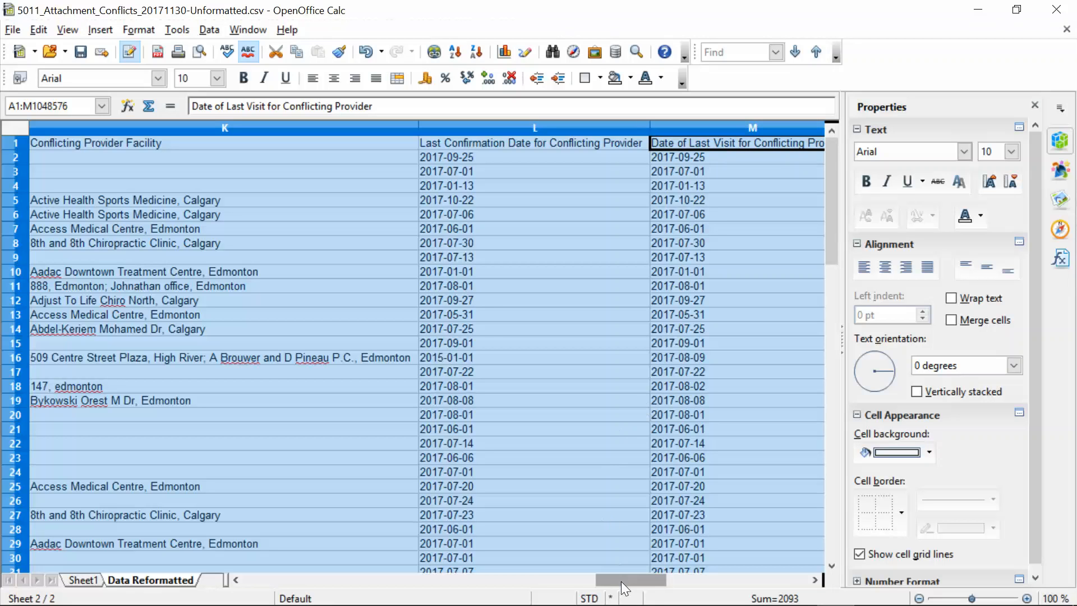
drag(621, 581, 247, 580)
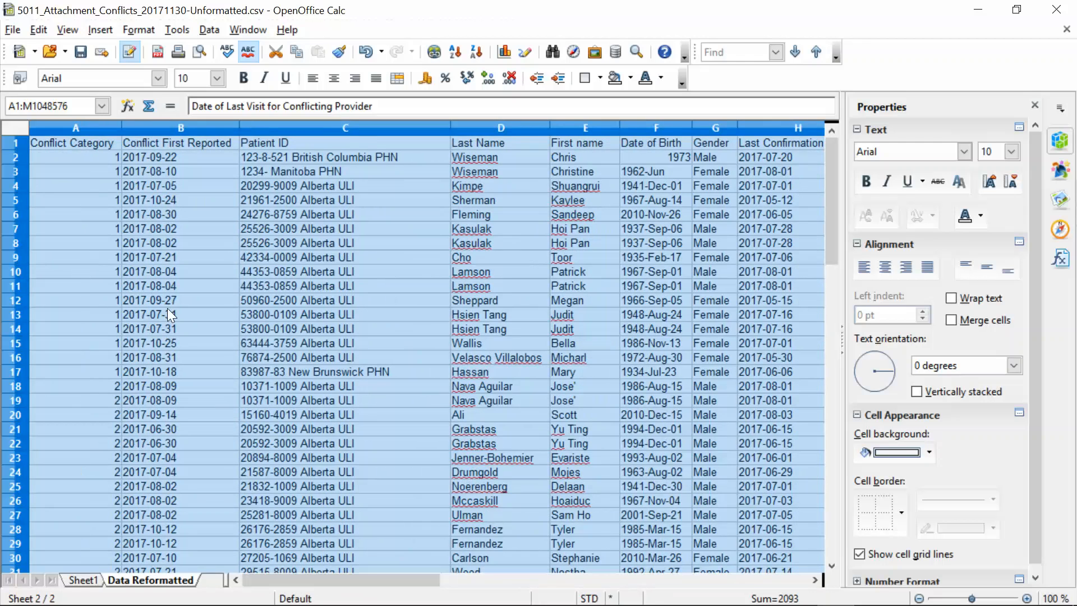
click(165, 277)
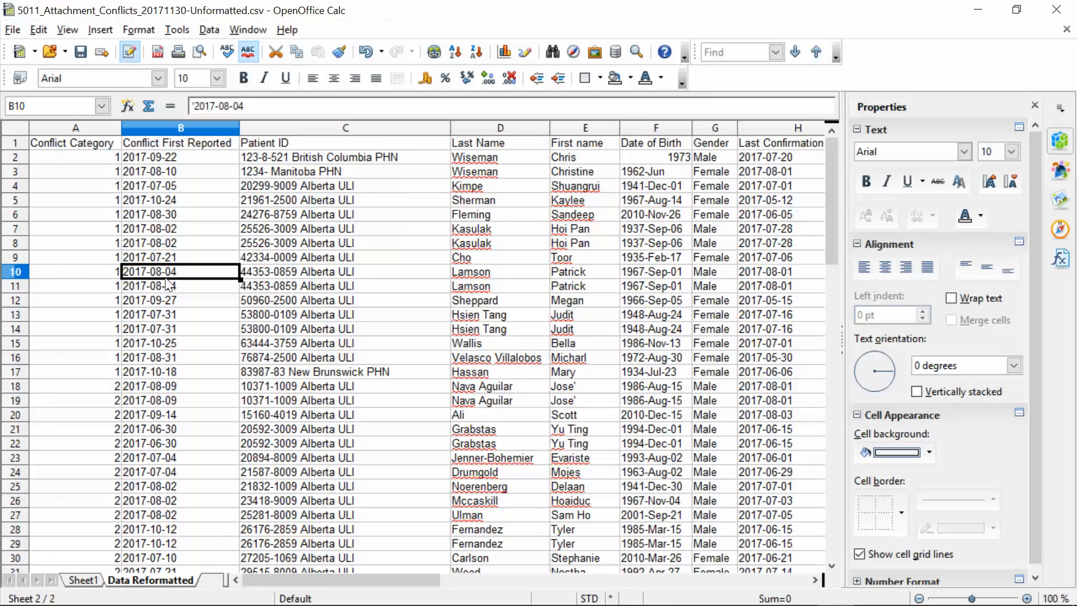
Make the column heading row bold and give it a gray background
click(13, 142)
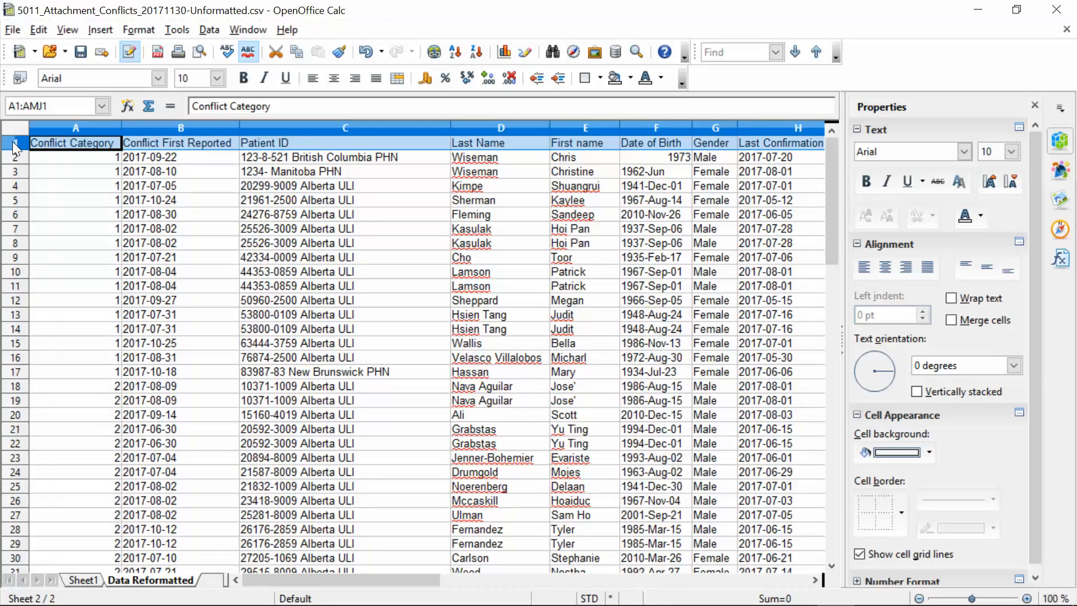
click(244, 79)
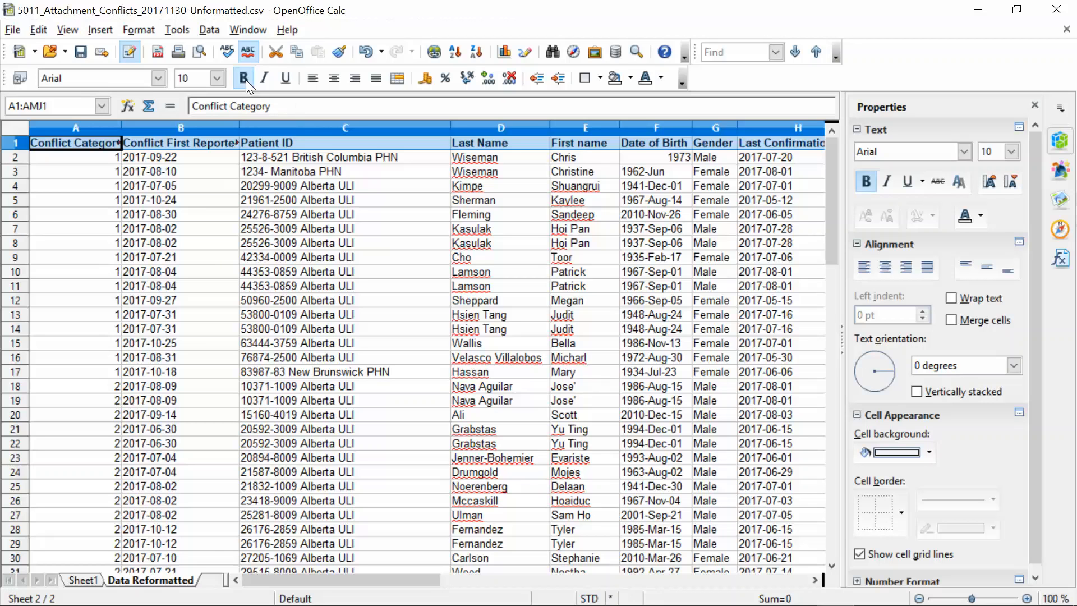
click(630, 80)
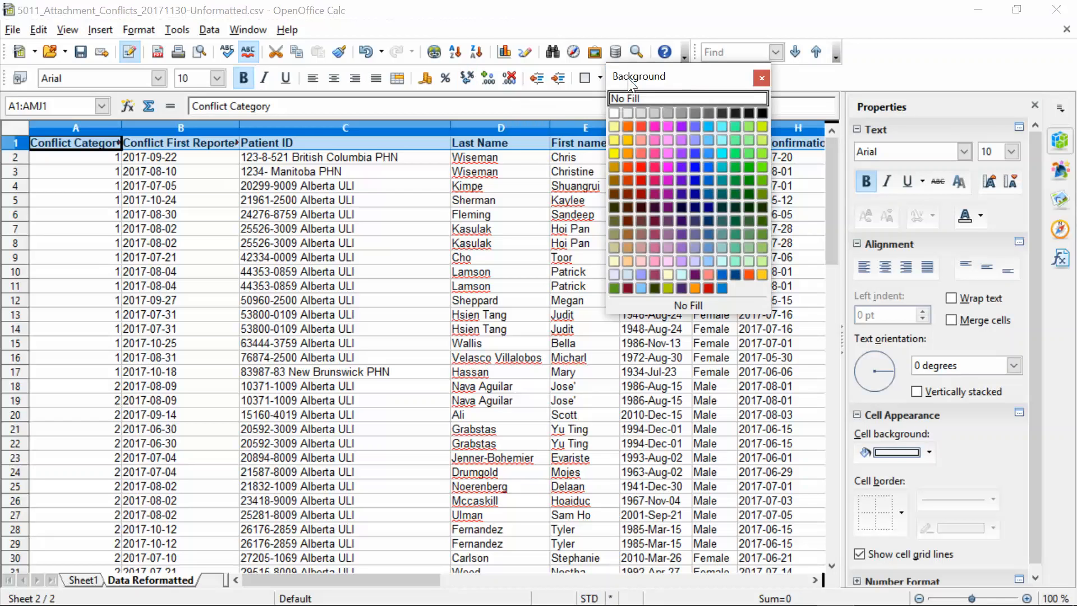
click(667, 112)
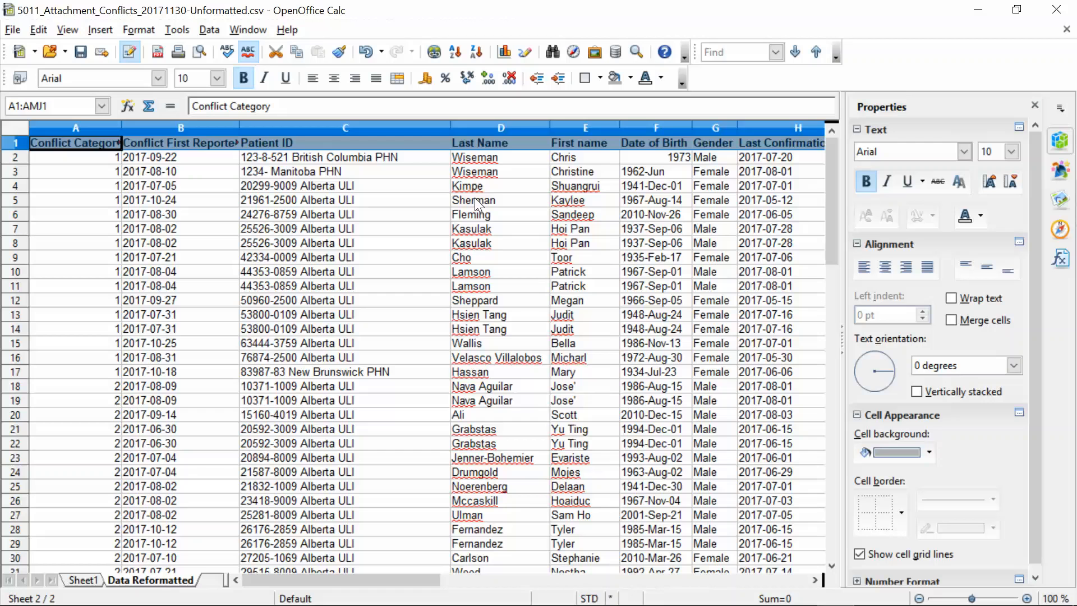
click(191, 157)
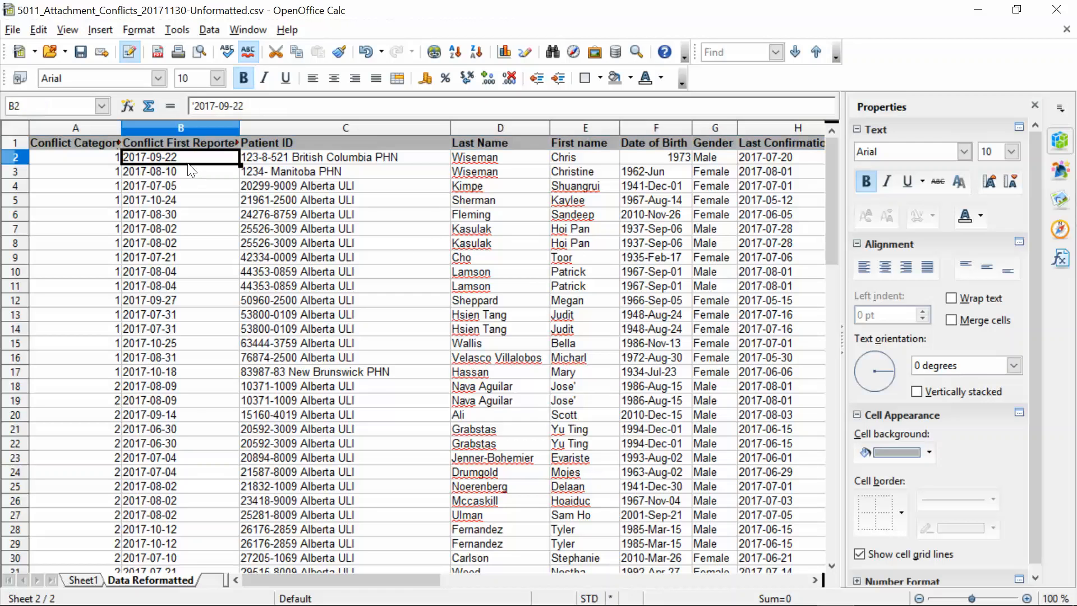
Apply the Date number format to columns B, F, H, I, L and M, which hold the report's dates
click(188, 126)
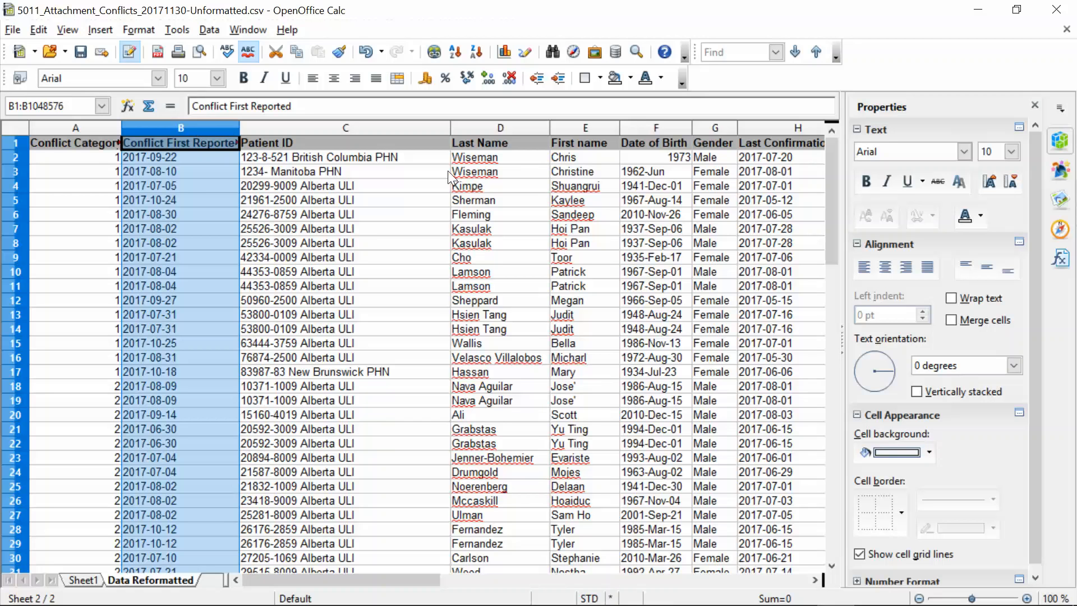
click(645, 126)
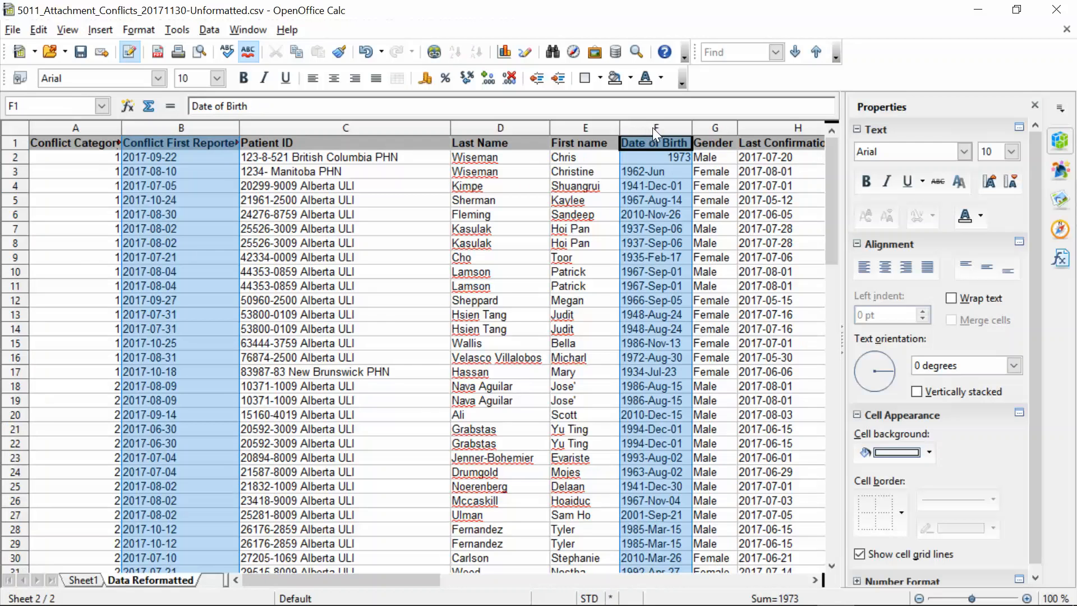
ctrl+click(780, 128)
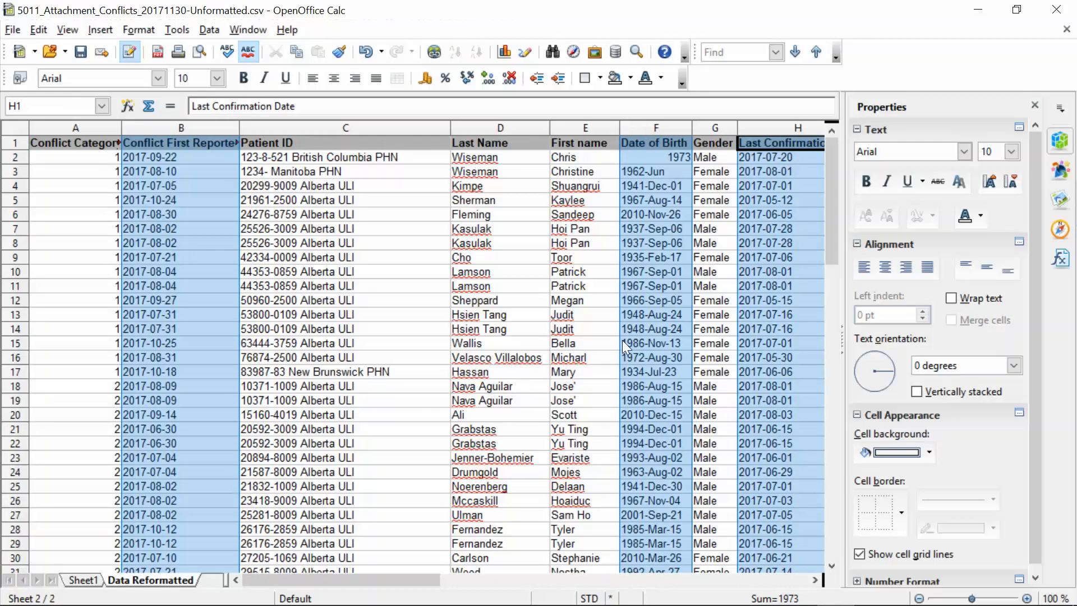
drag(382, 583, 564, 573)
shift+click(247, 129)
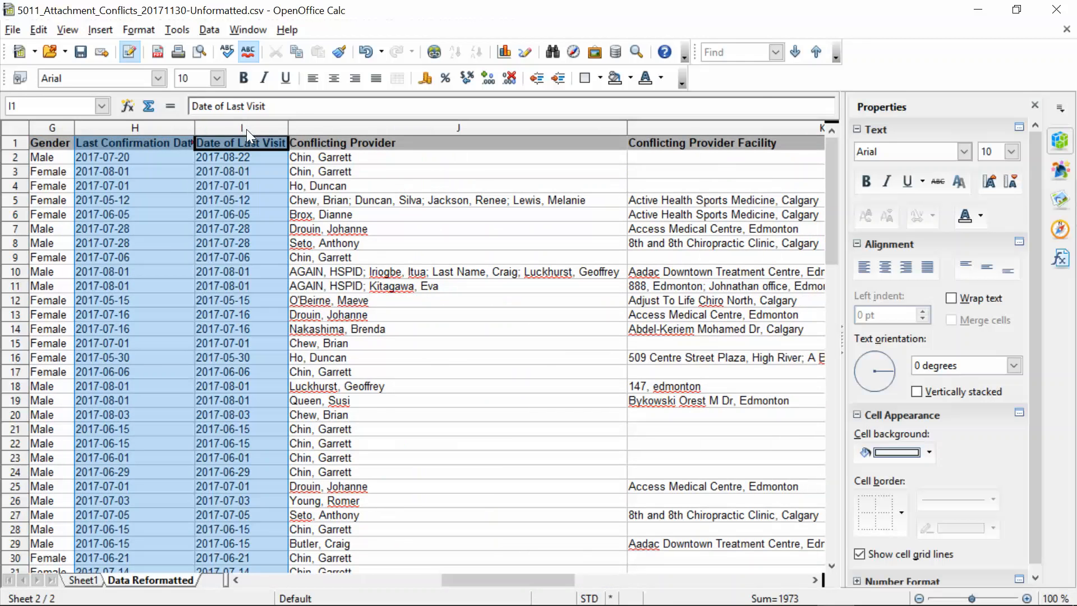
drag(559, 579, 728, 599)
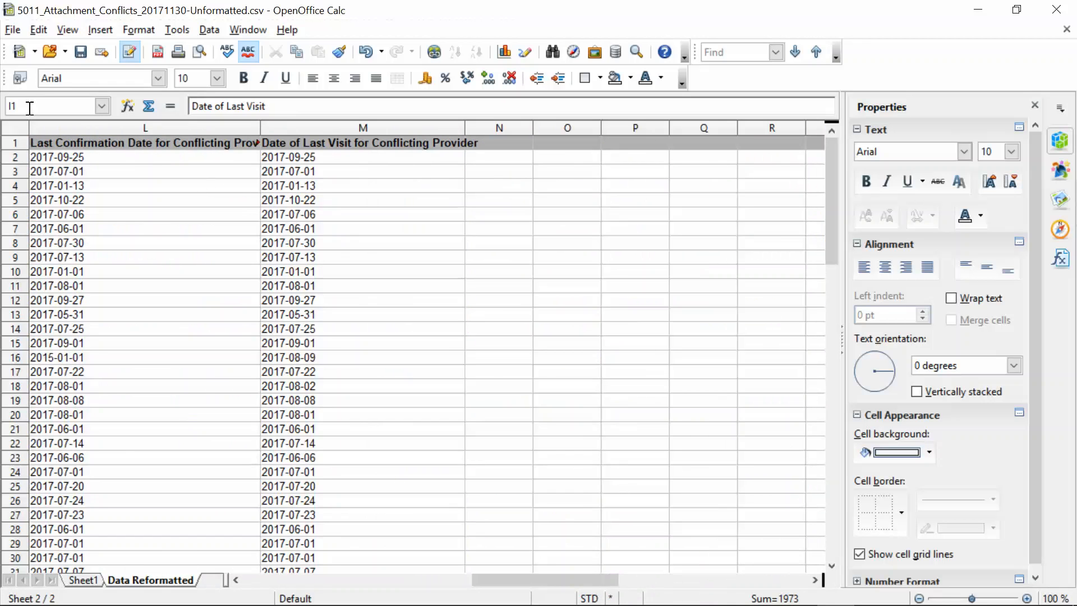
click(95, 130)
shift+click(303, 129)
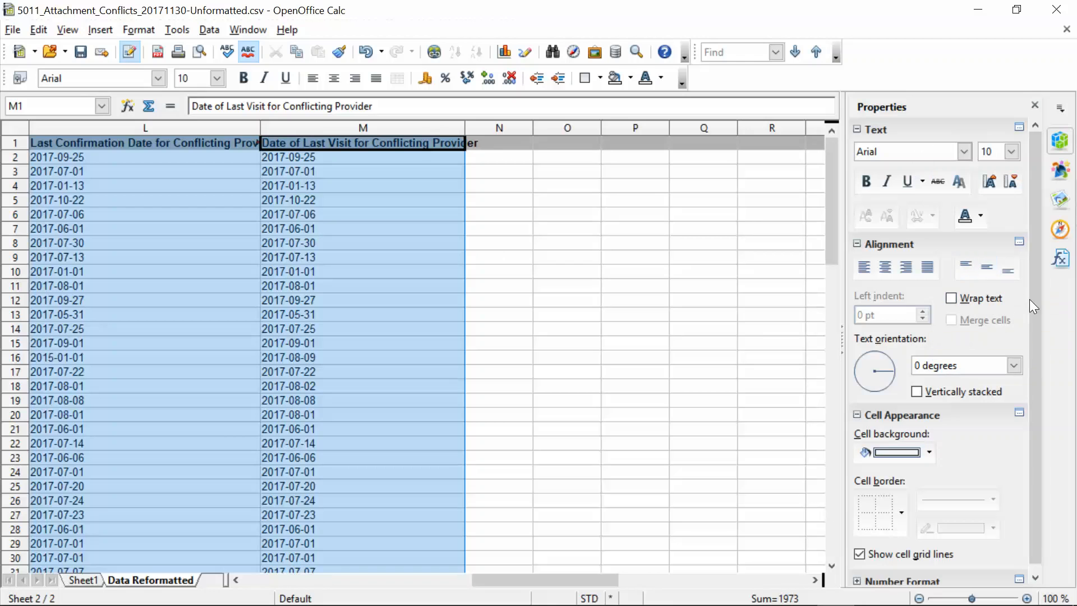
drag(1036, 298, 1030, 338)
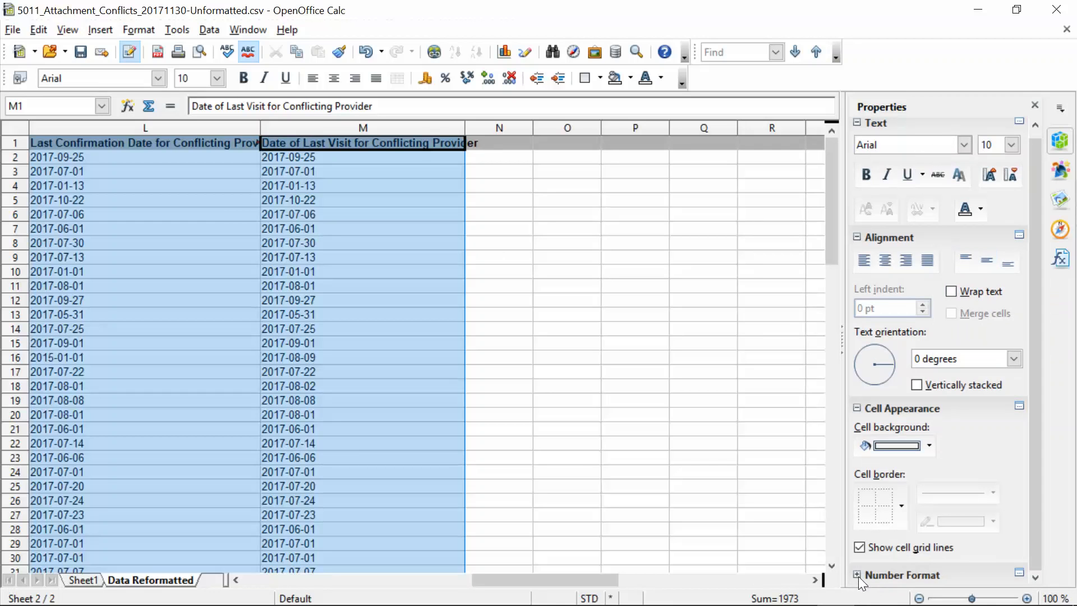
click(857, 574)
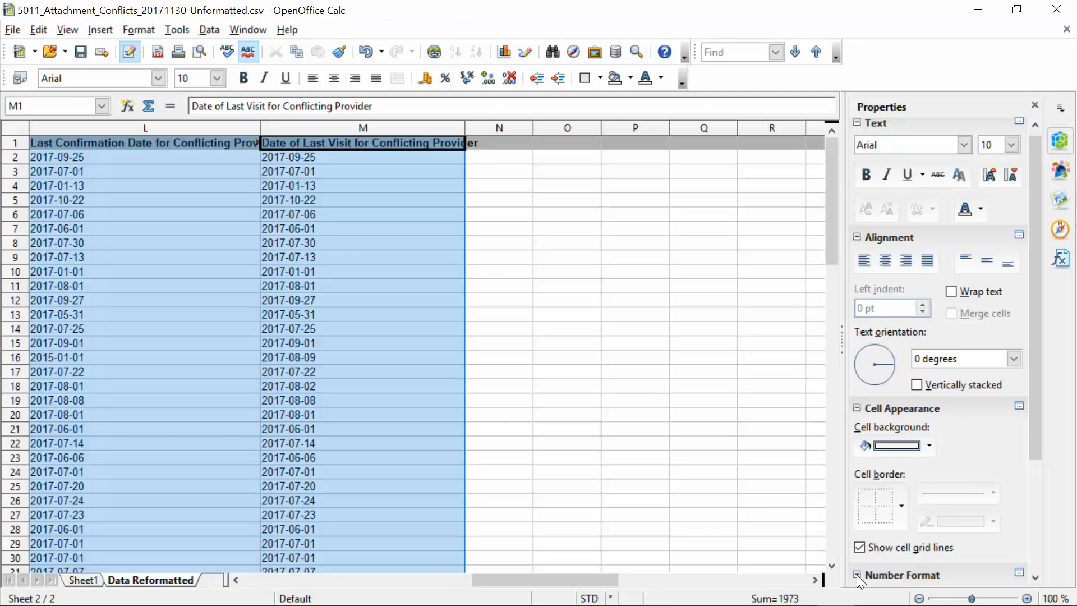
drag(1035, 433, 1059, 578)
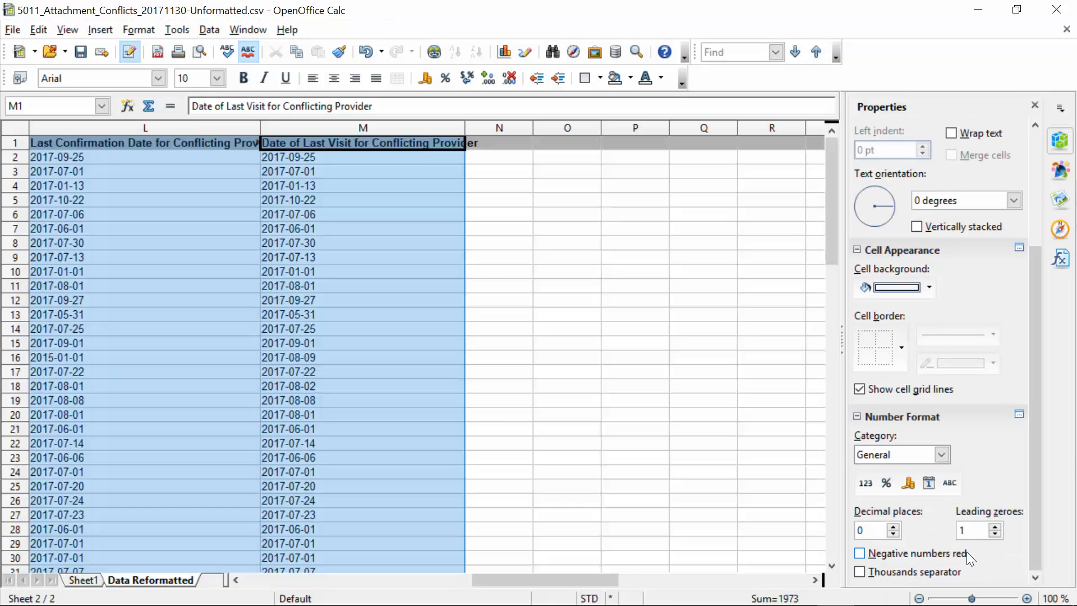
click(928, 482)
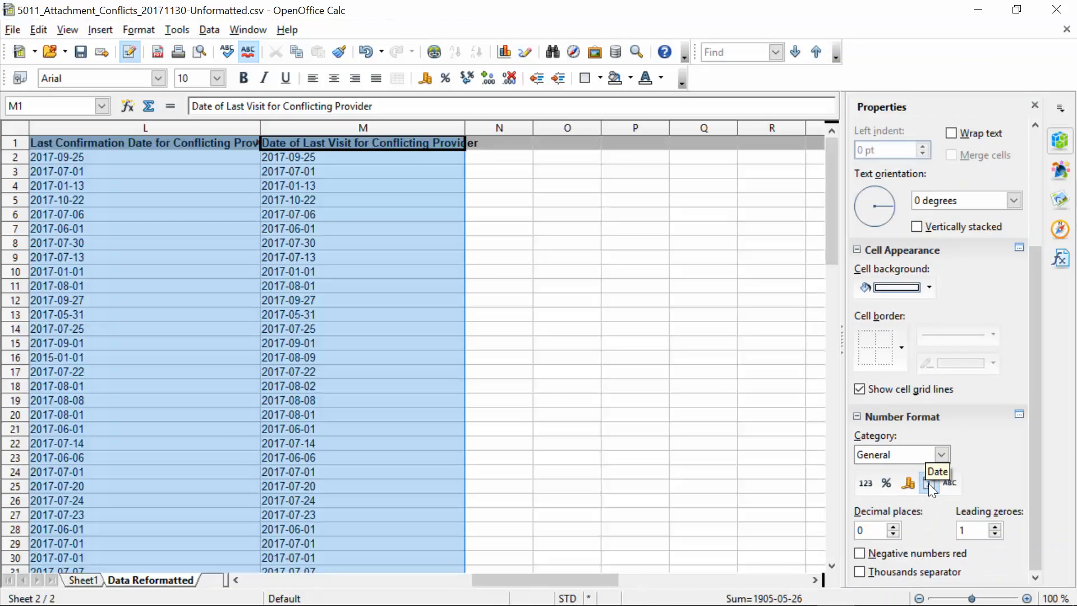
click(937, 456)
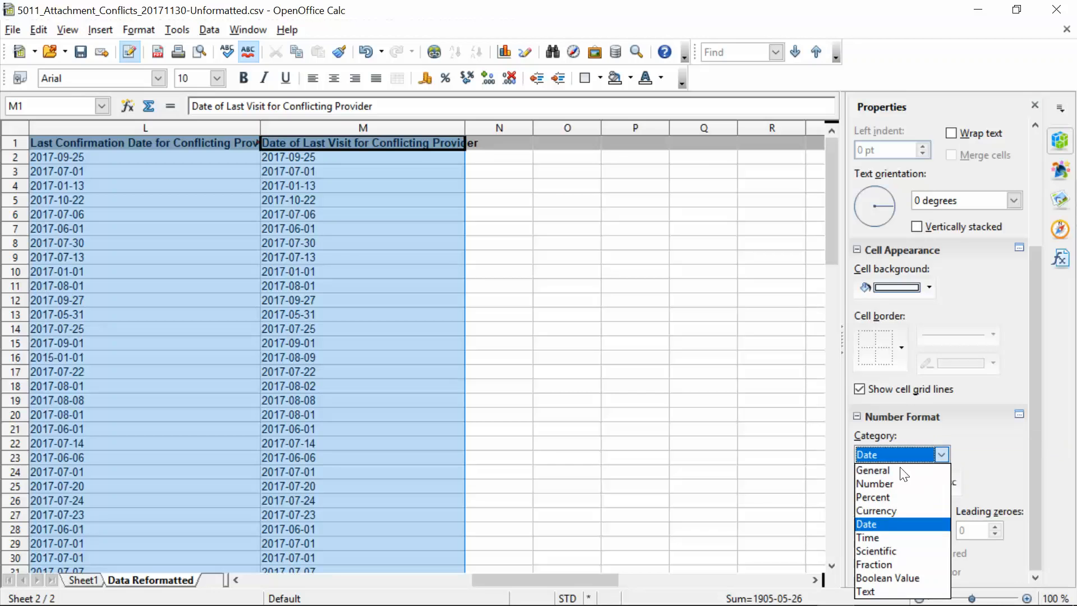
click(867, 523)
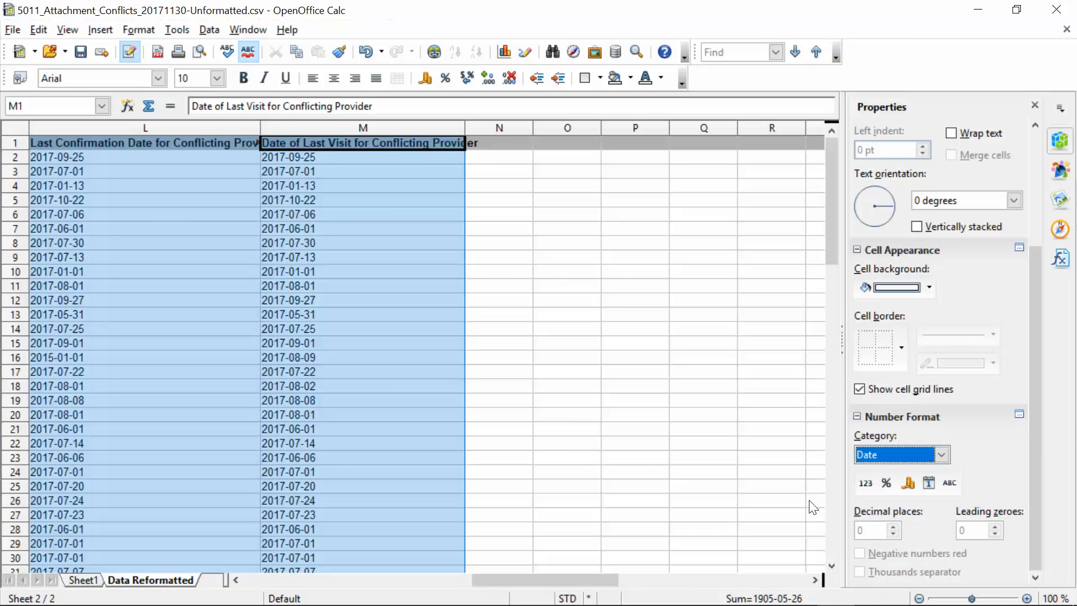
click(417, 359)
Sort the whole data table by Date of Birth in ascending order
drag(603, 576, 335, 573)
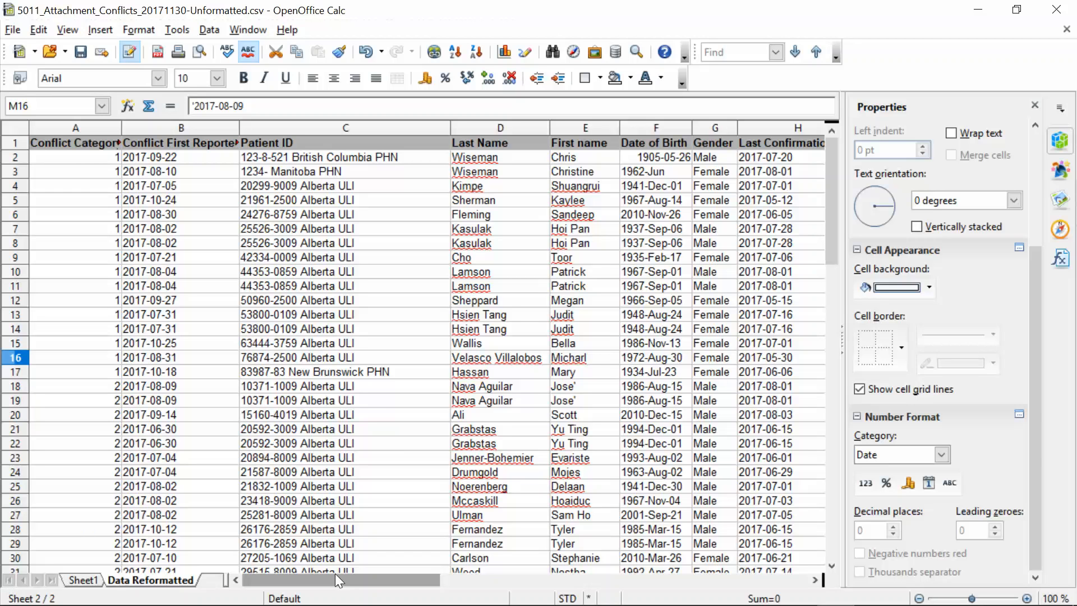
click(209, 32)
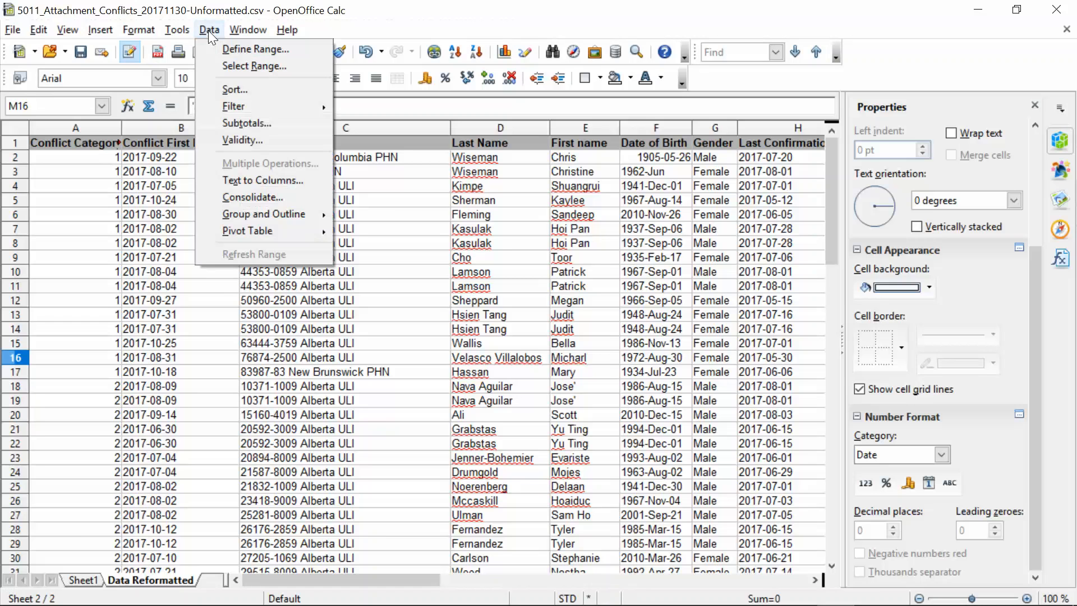
click(227, 90)
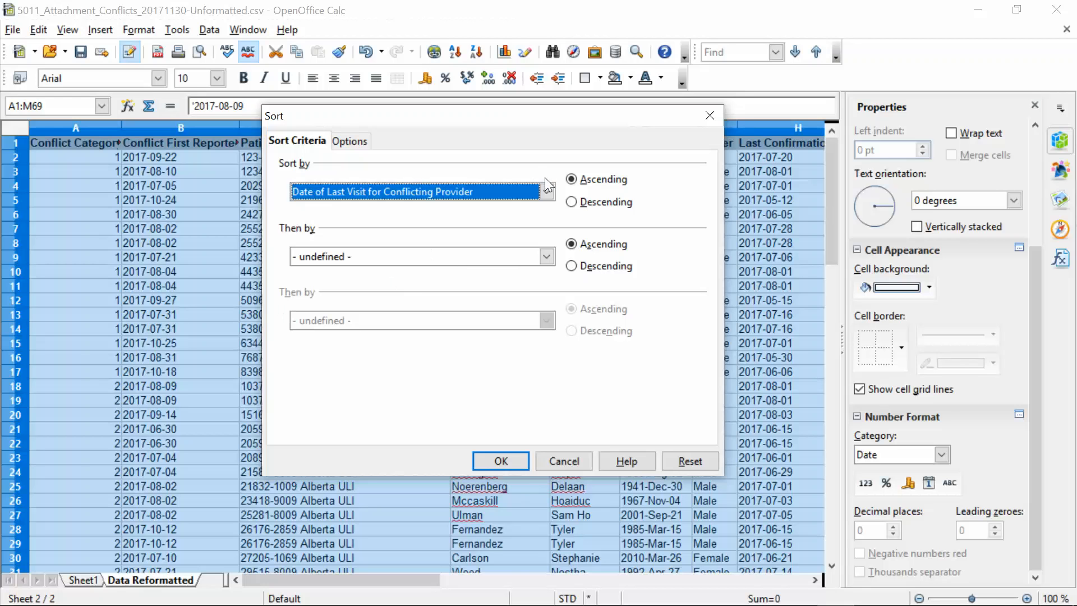
click(547, 191)
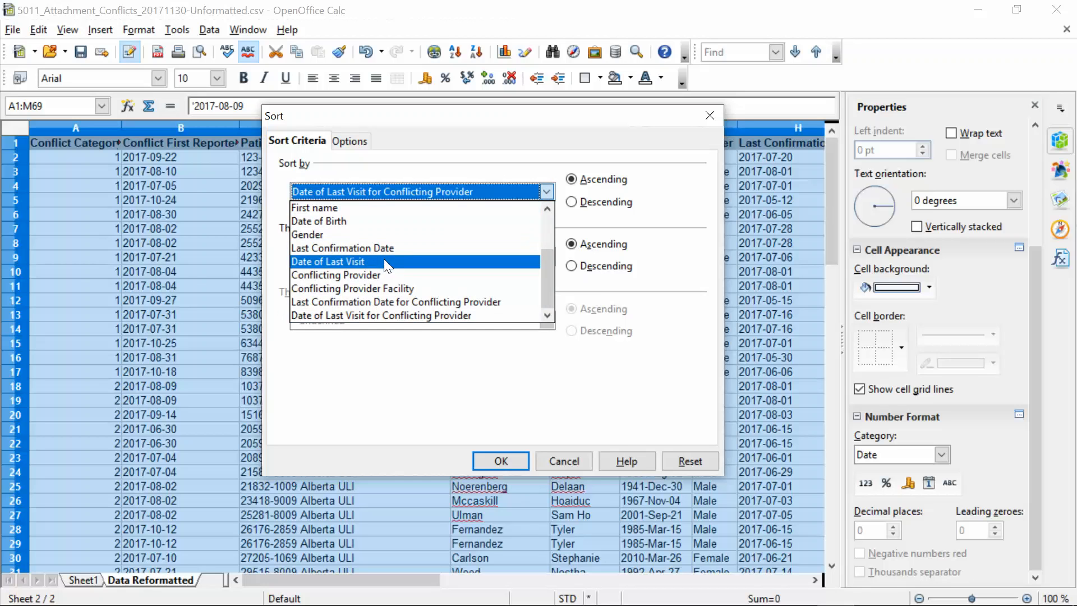
click(387, 223)
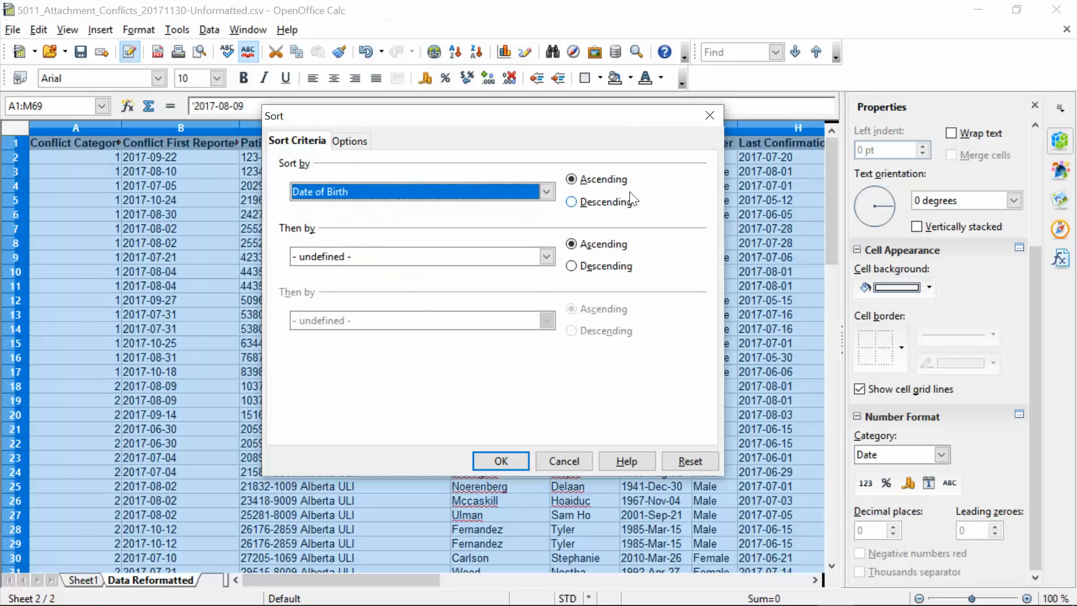
click(510, 458)
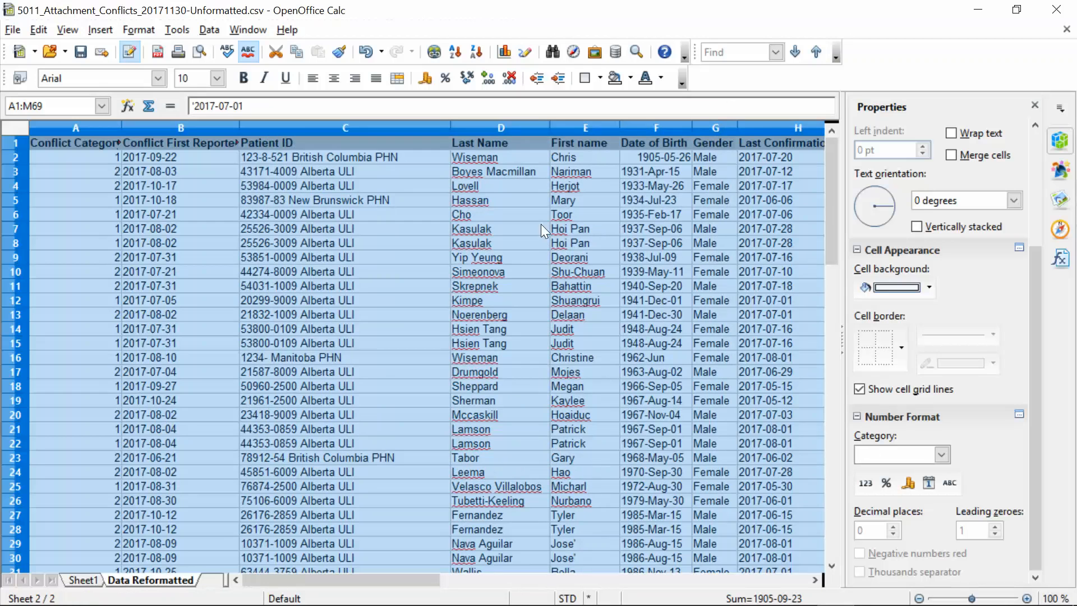
click(662, 162)
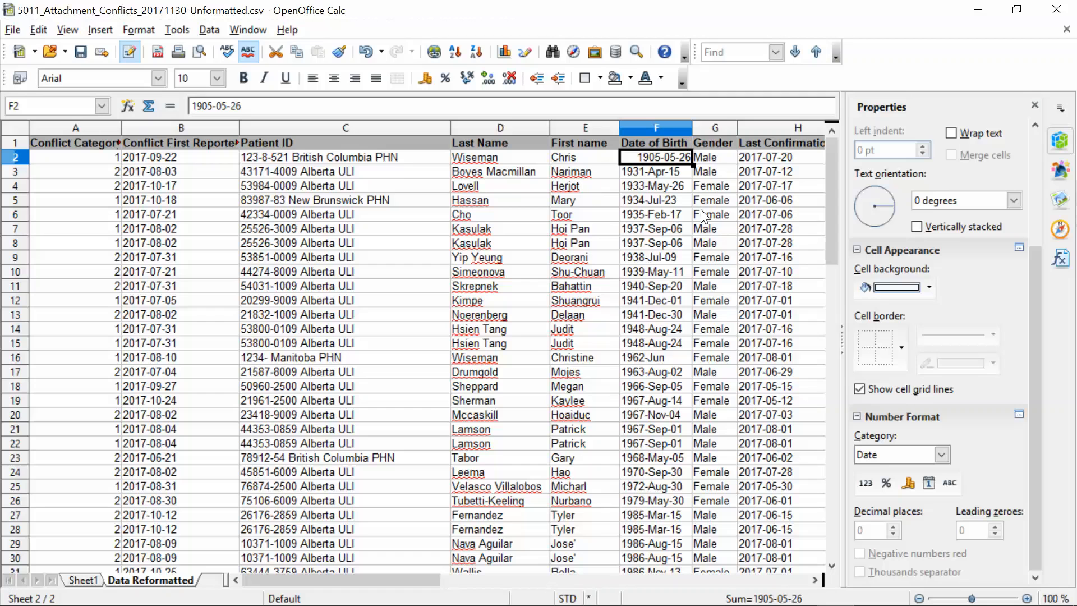
Sort the data table by Date of Birth in descending order
click(215, 30)
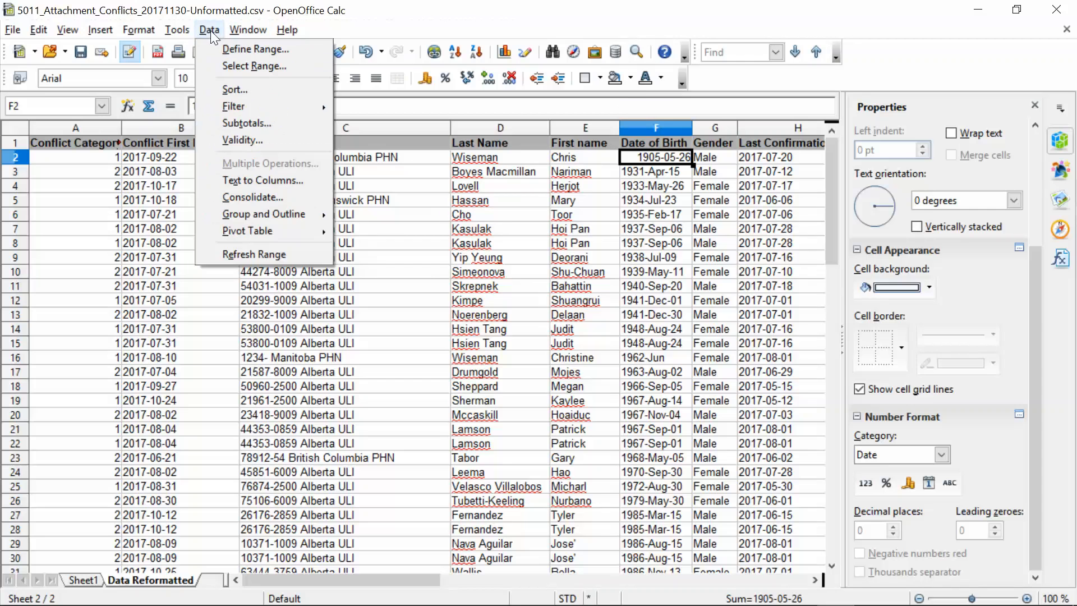
click(227, 92)
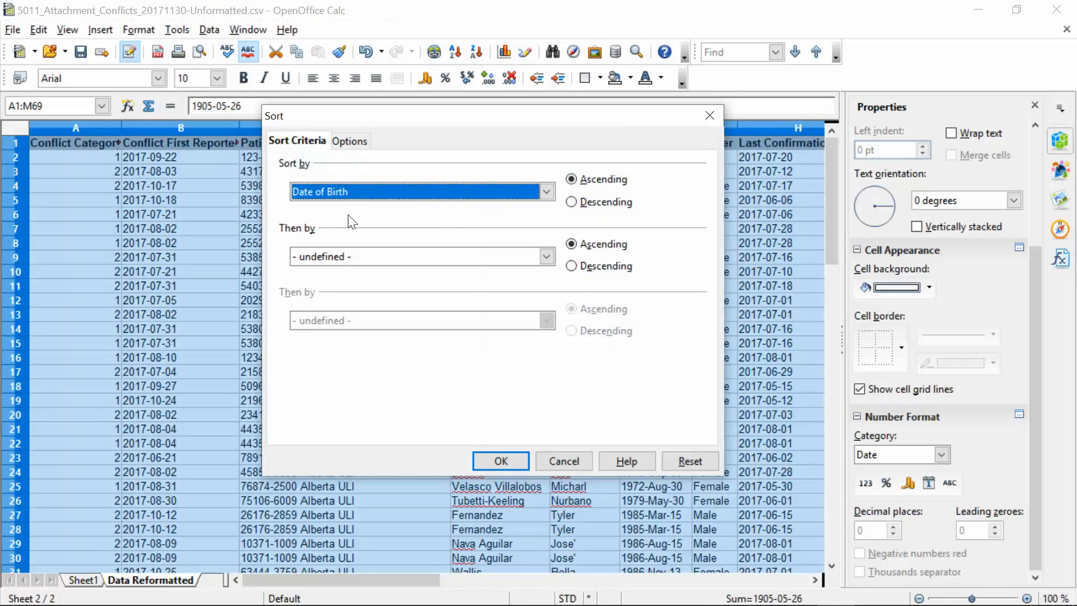
click(572, 202)
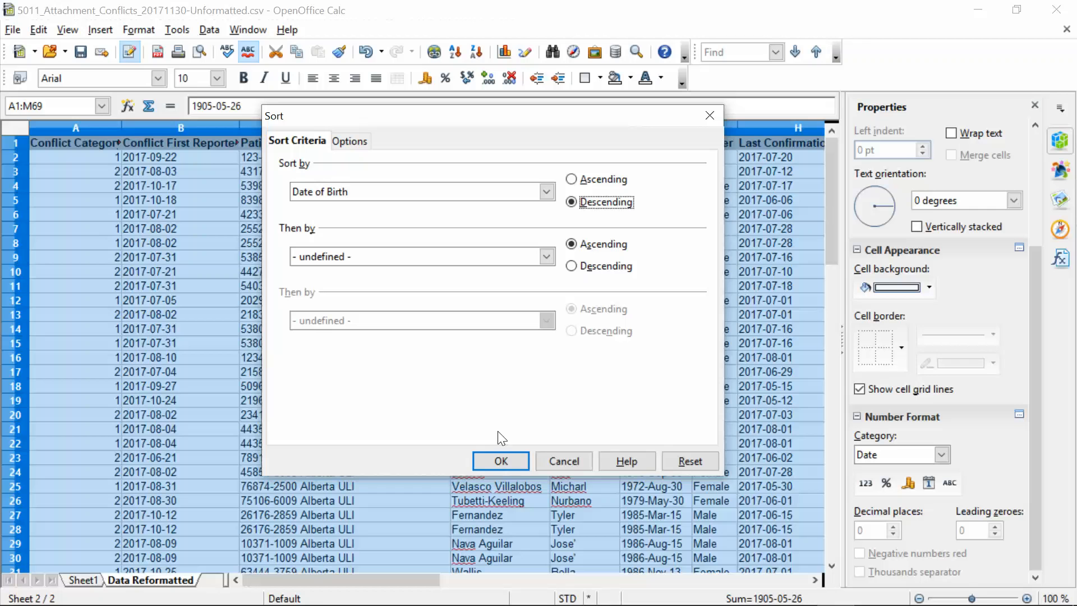
click(501, 466)
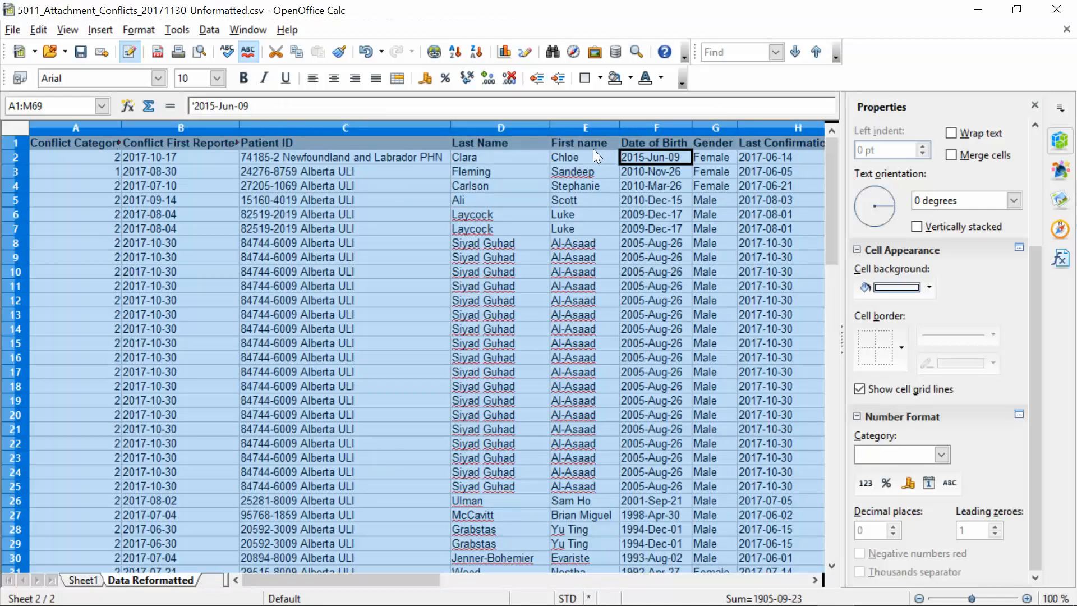
click(577, 216)
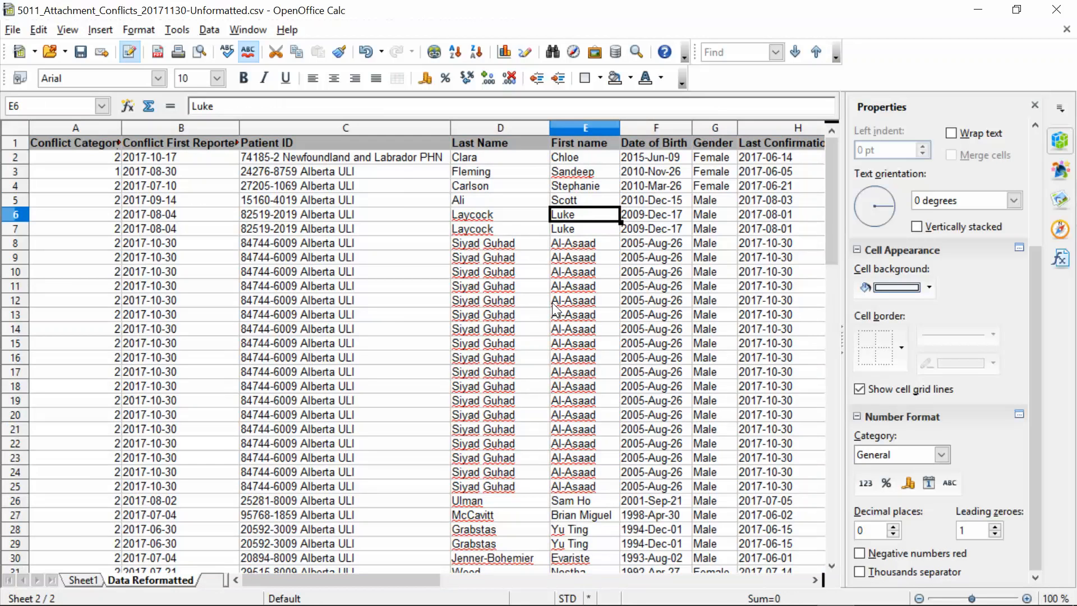
Sort the data table by Conflicting Provider in ascending order
drag(381, 576, 537, 580)
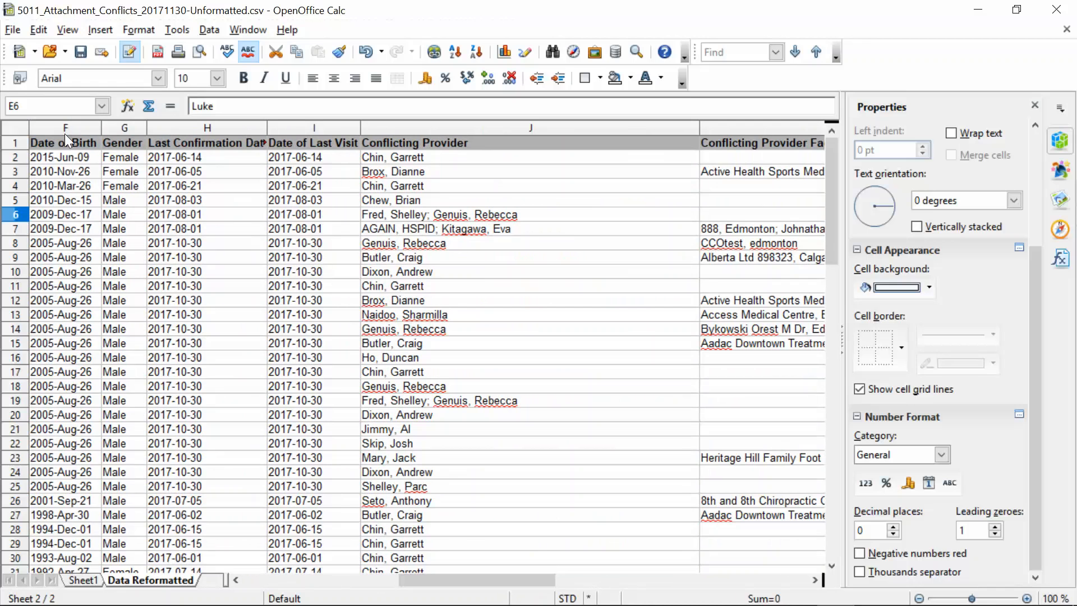
click(210, 29)
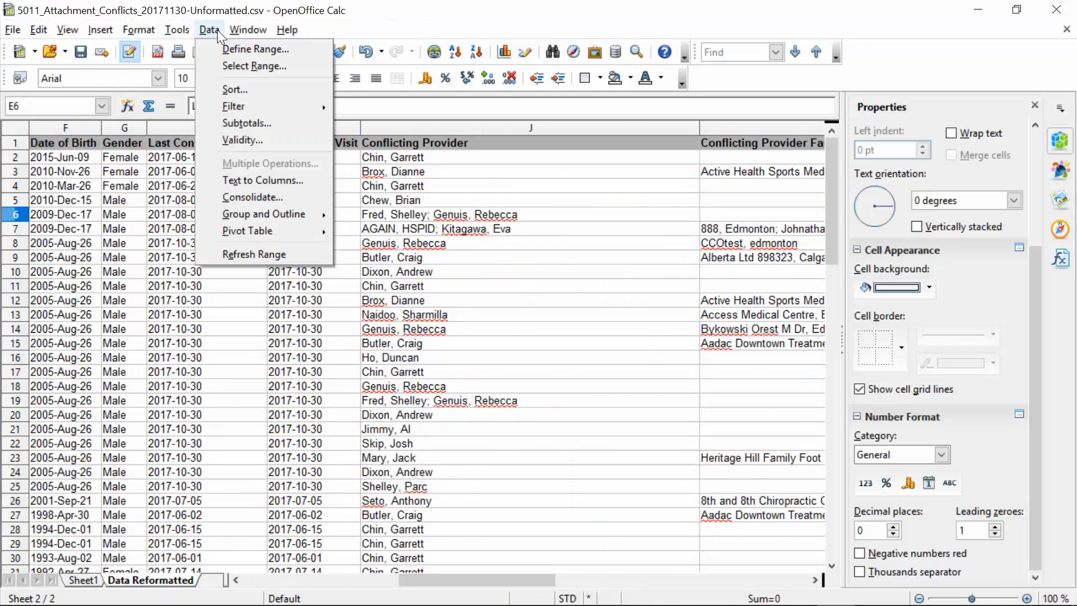
click(234, 91)
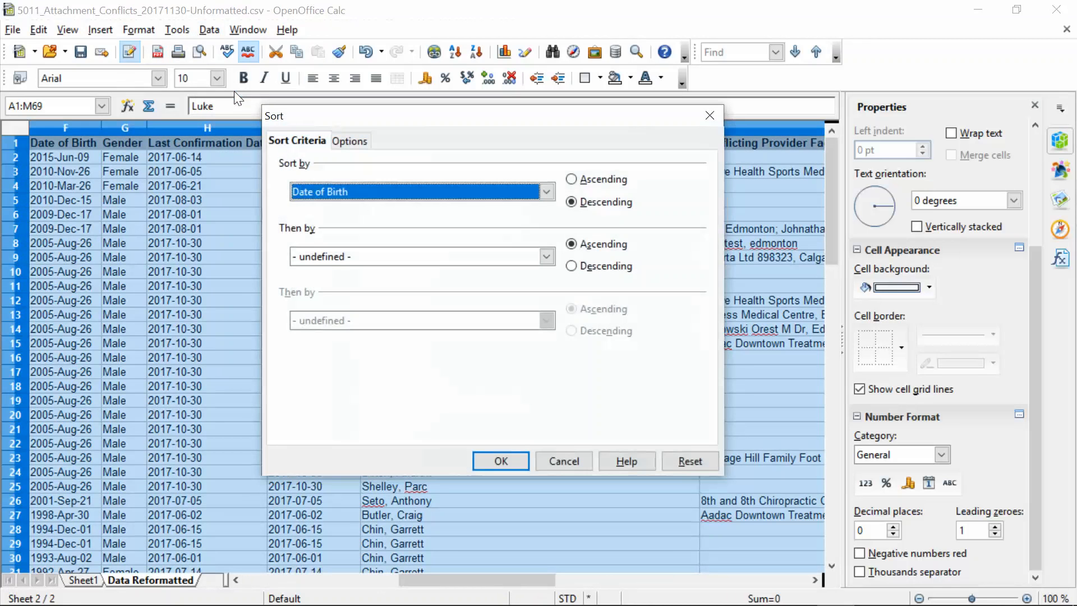
click(545, 192)
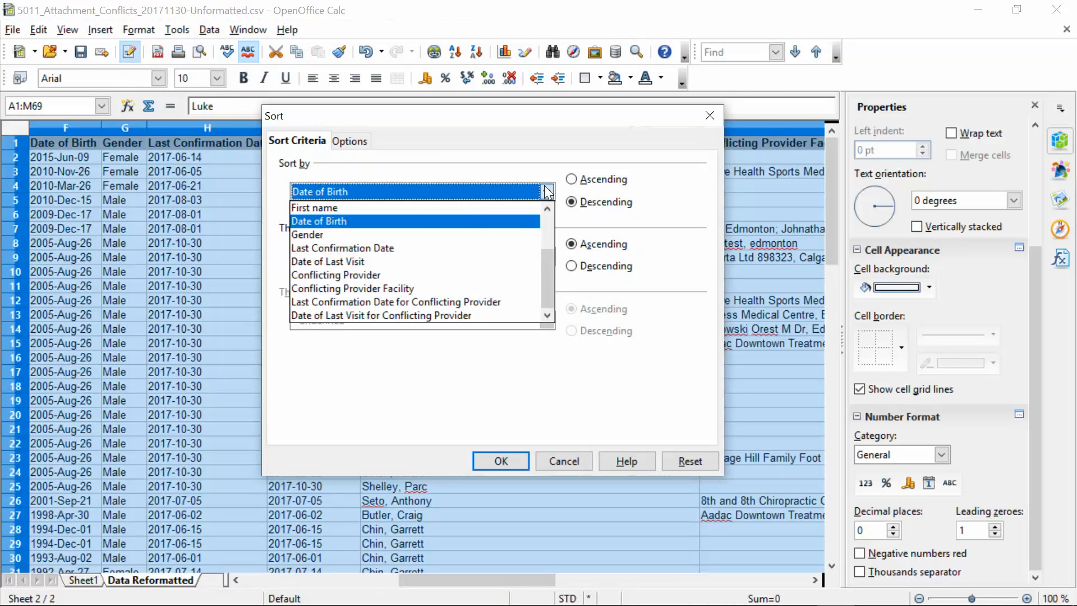
click(377, 272)
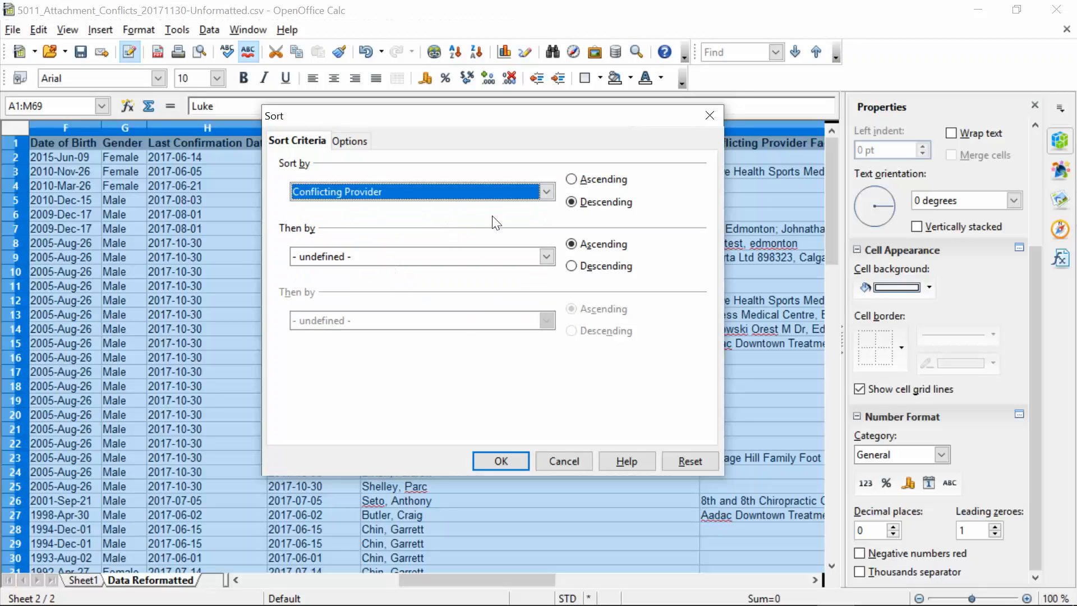
click(571, 179)
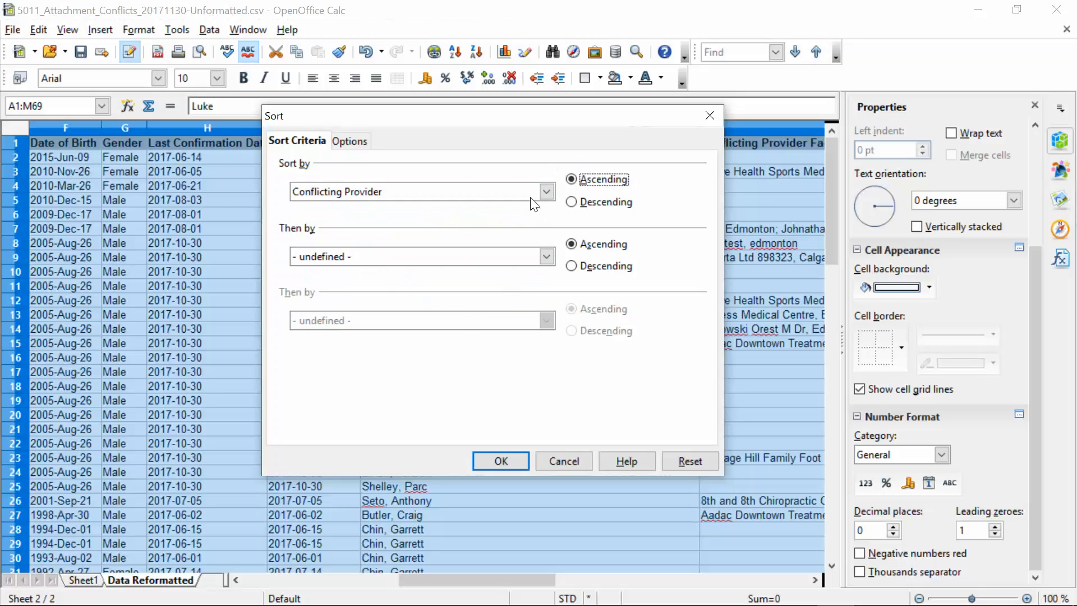
click(497, 460)
click(443, 199)
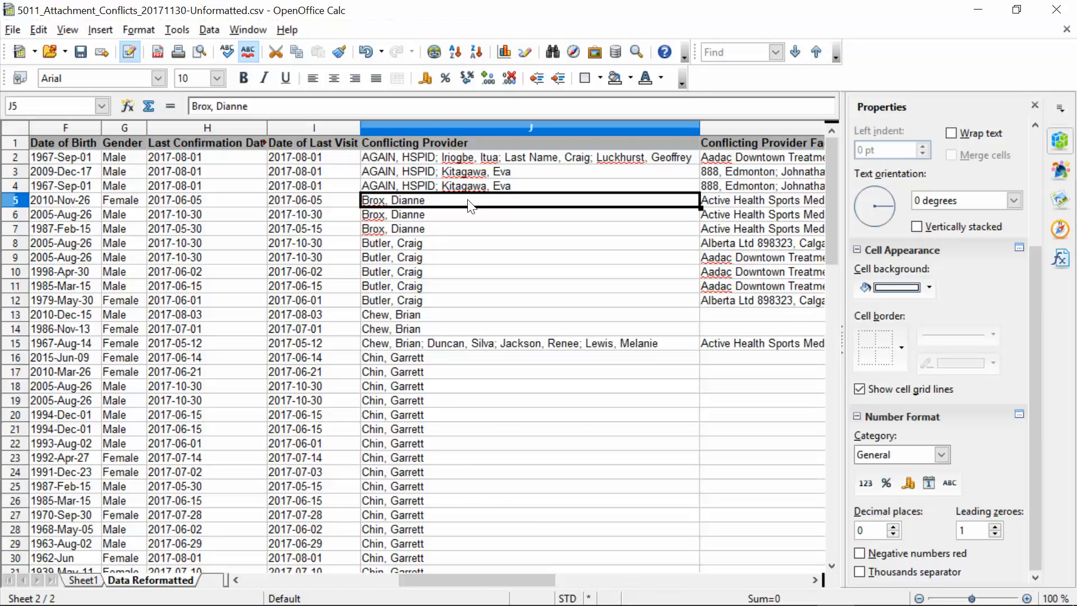
Turn on AutoFilter for the data table and filter Conflict Category to show only the rows with value 1
drag(483, 577, 271, 574)
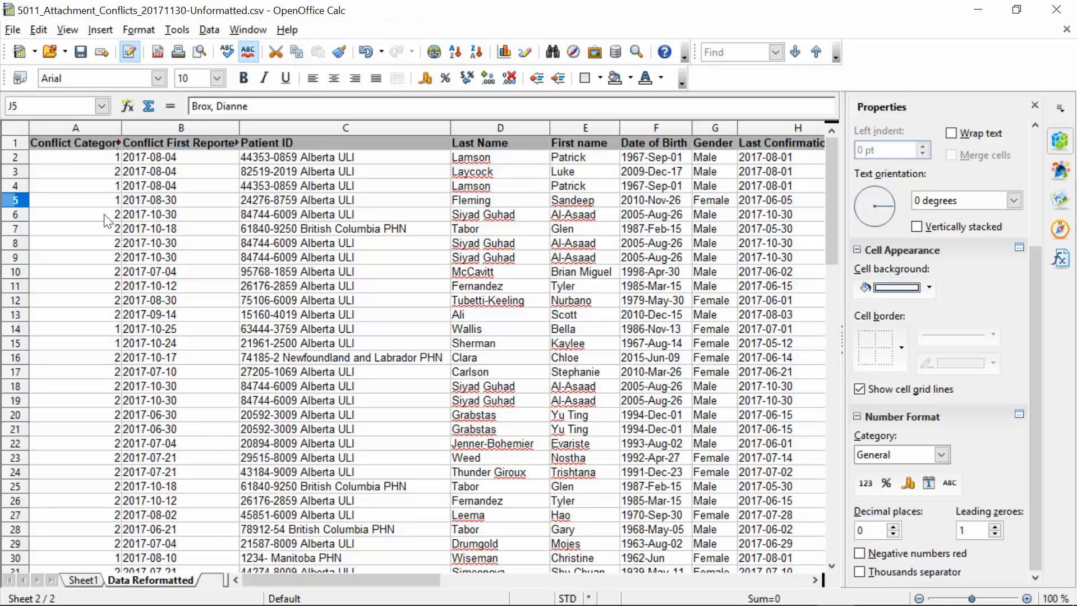
click(105, 165)
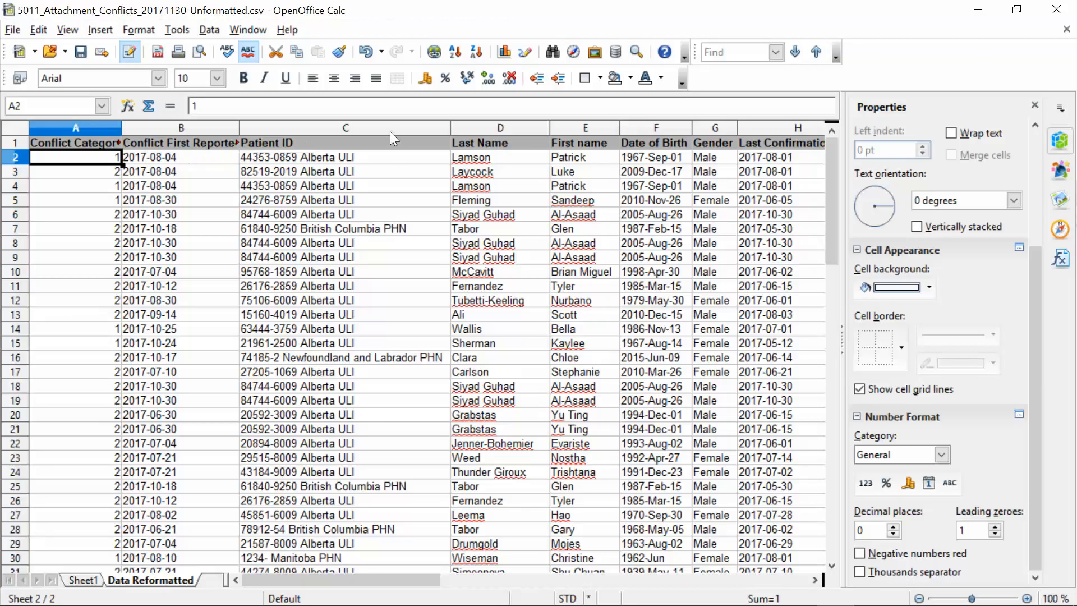
click(210, 32)
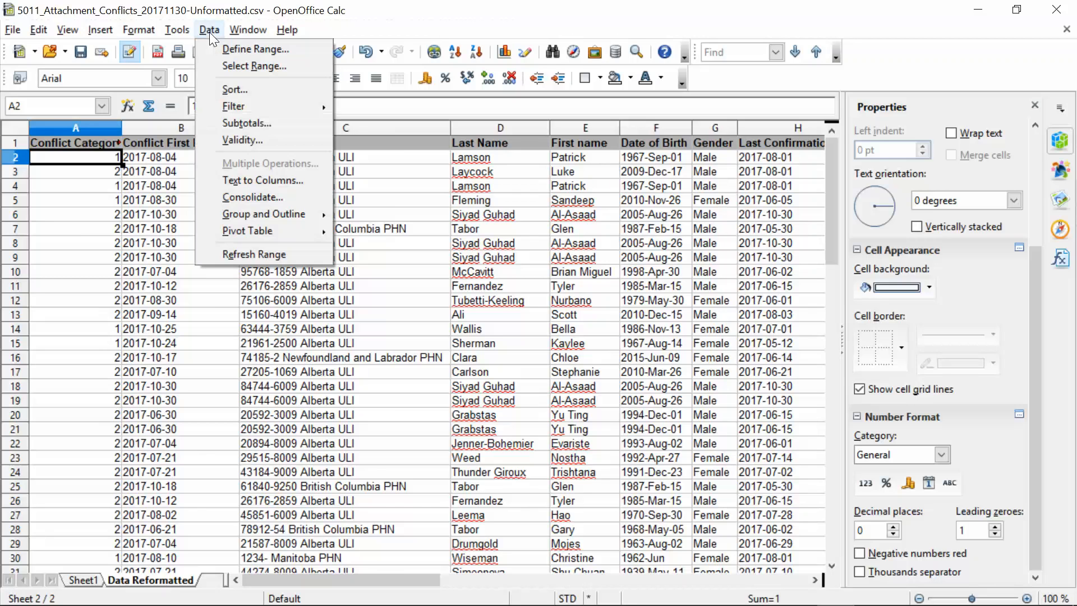
mouse_move(255, 106)
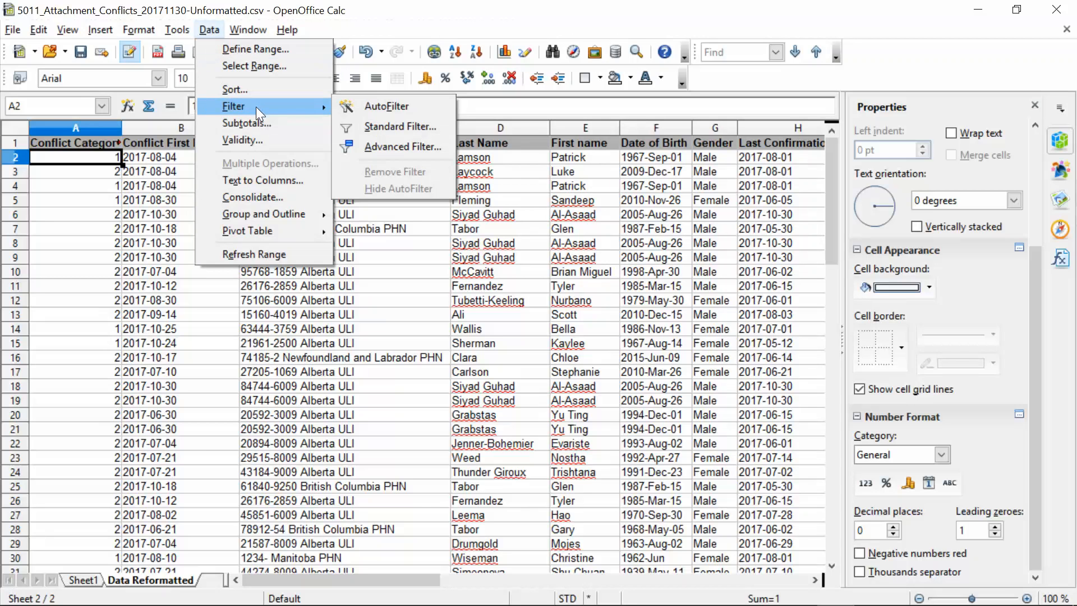
click(378, 108)
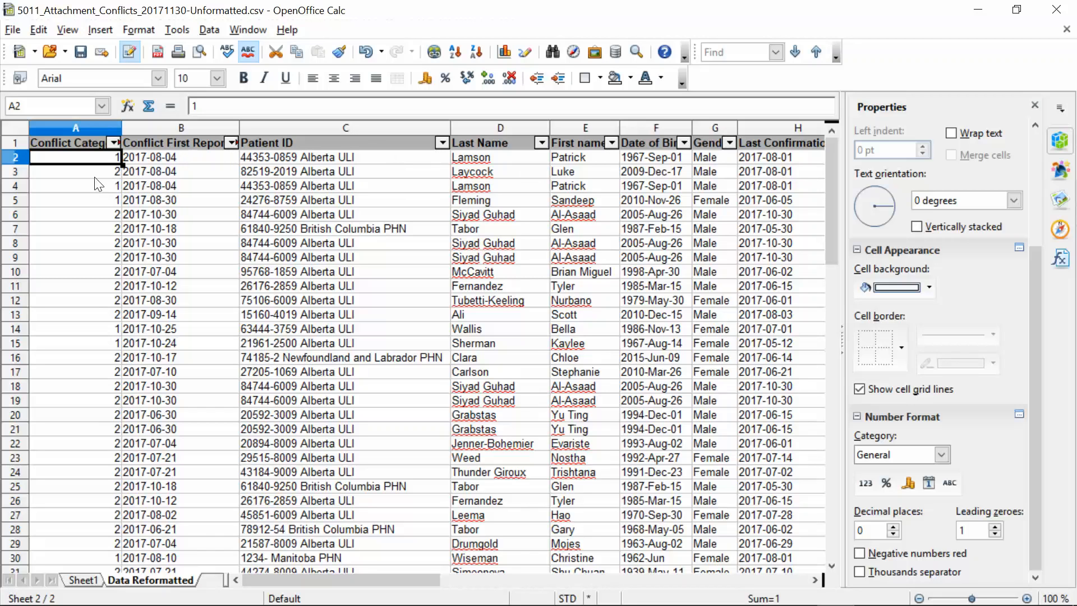
click(113, 143)
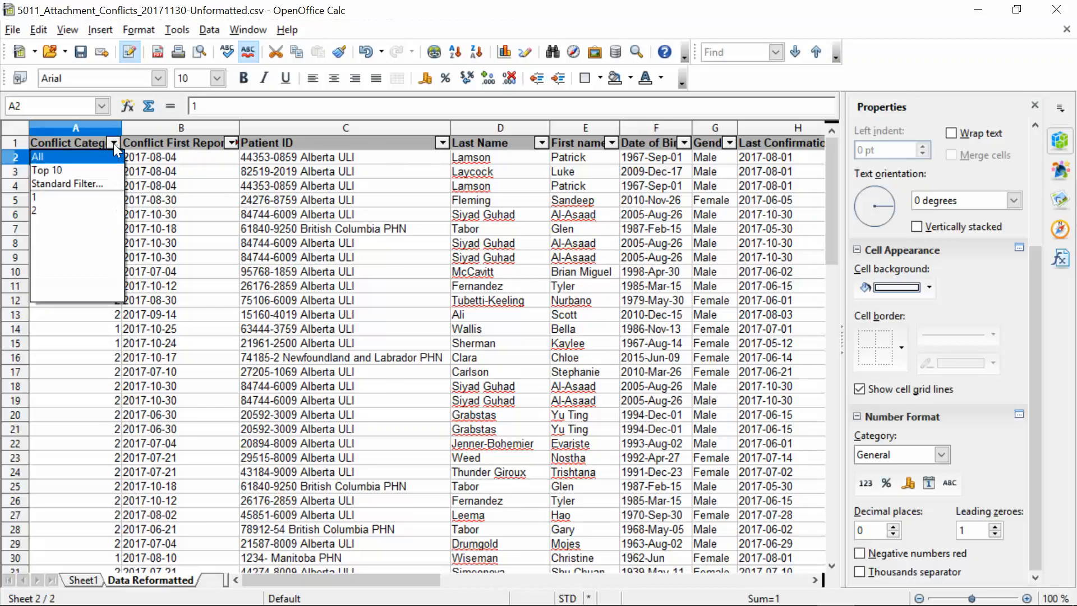
click(42, 197)
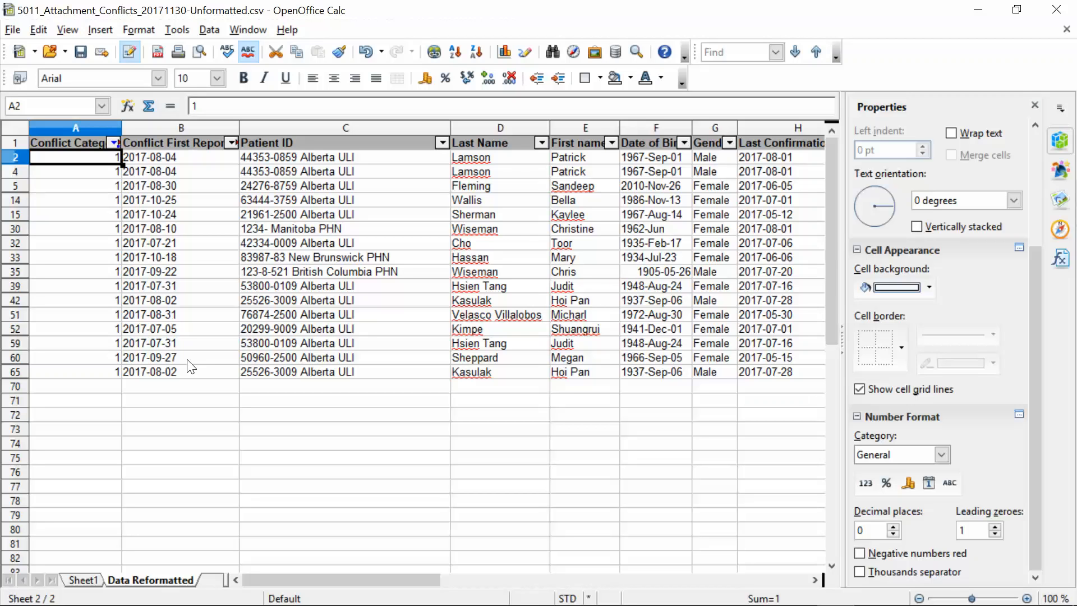
Remove the active Conflict Category filter from the data table, keeping the AutoFilter controls on the headings
click(210, 30)
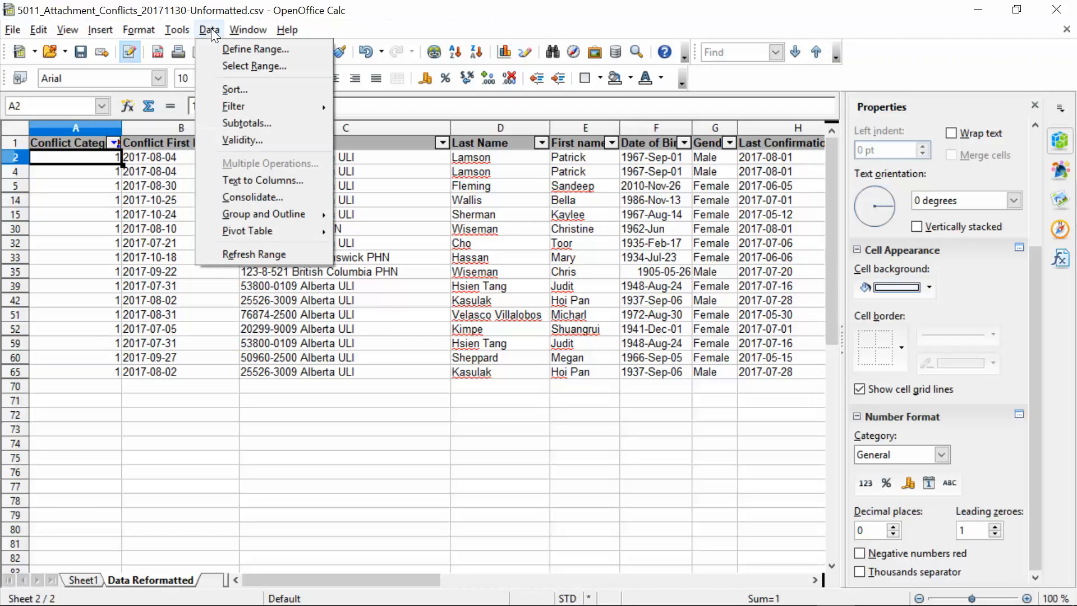
mouse_move(244, 104)
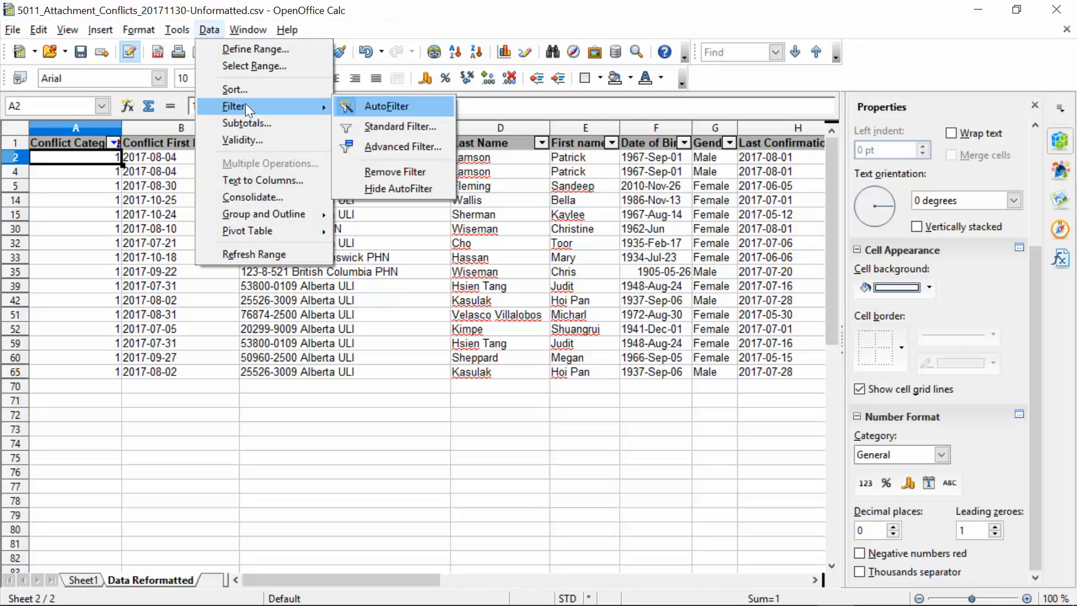
click(410, 171)
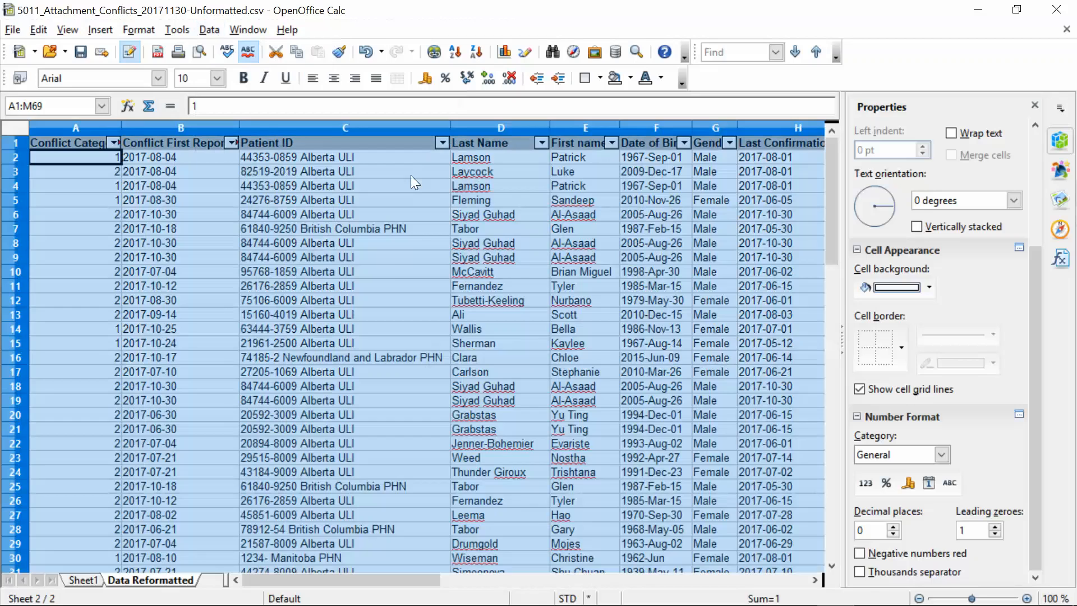
click(390, 267)
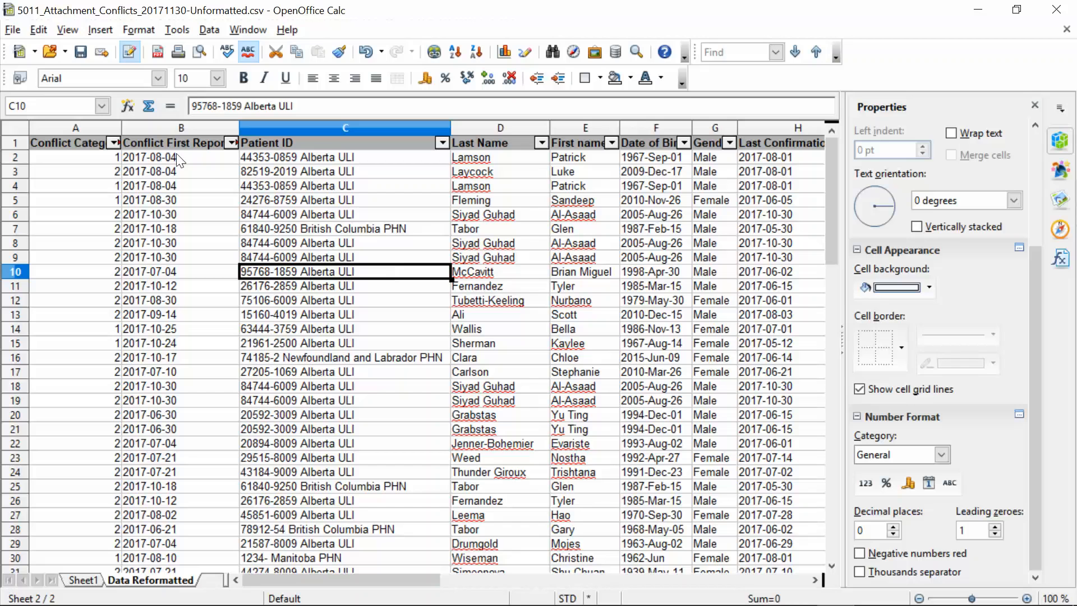
Save the workbook as 201908_Attachment_Conflicts_Reformatted in the ODF Spreadsheet (.ods) format in the CPAR Demographic Mismatch Reports folder
click(12, 30)
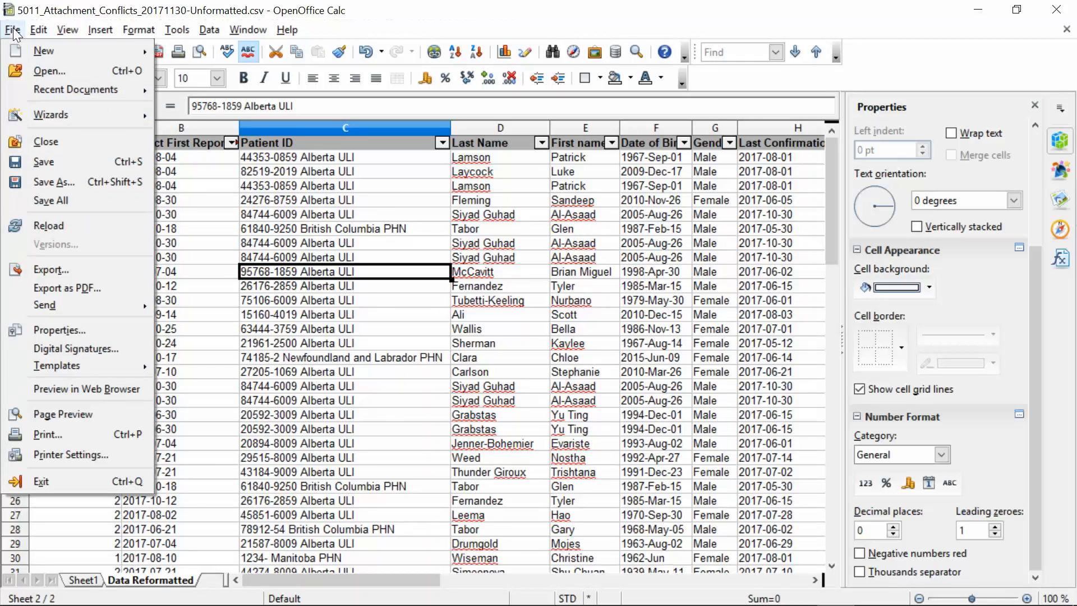
click(76, 183)
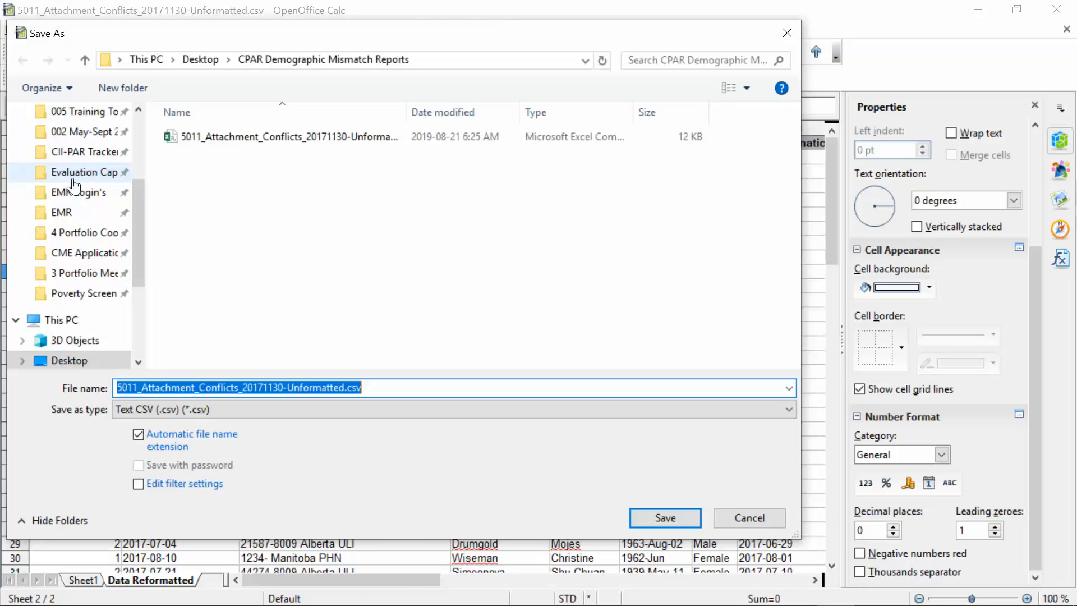
text(201908)
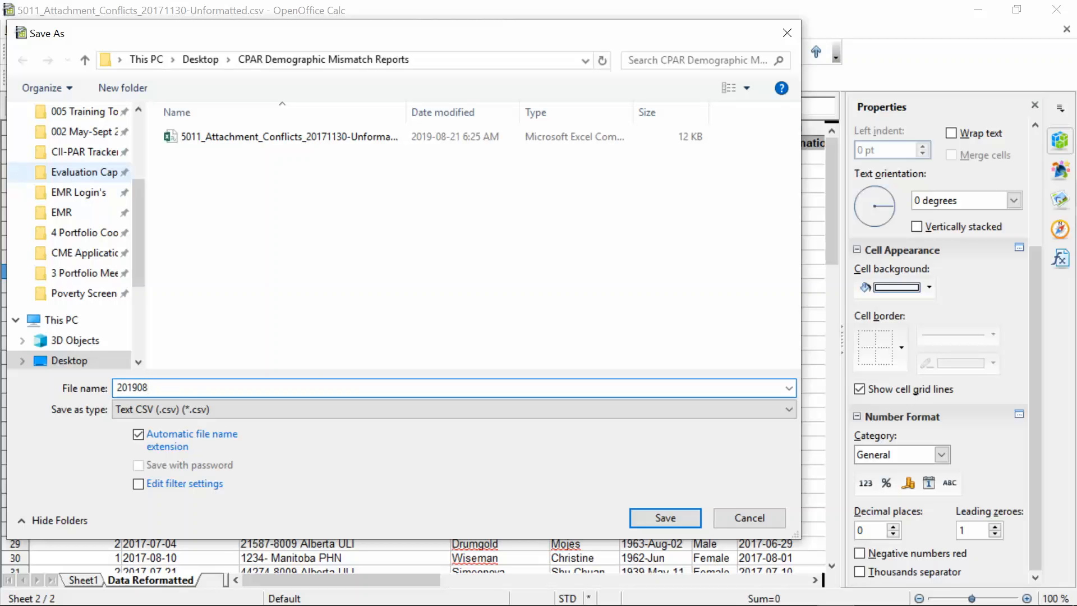
text(_Attachment_Conflicts)
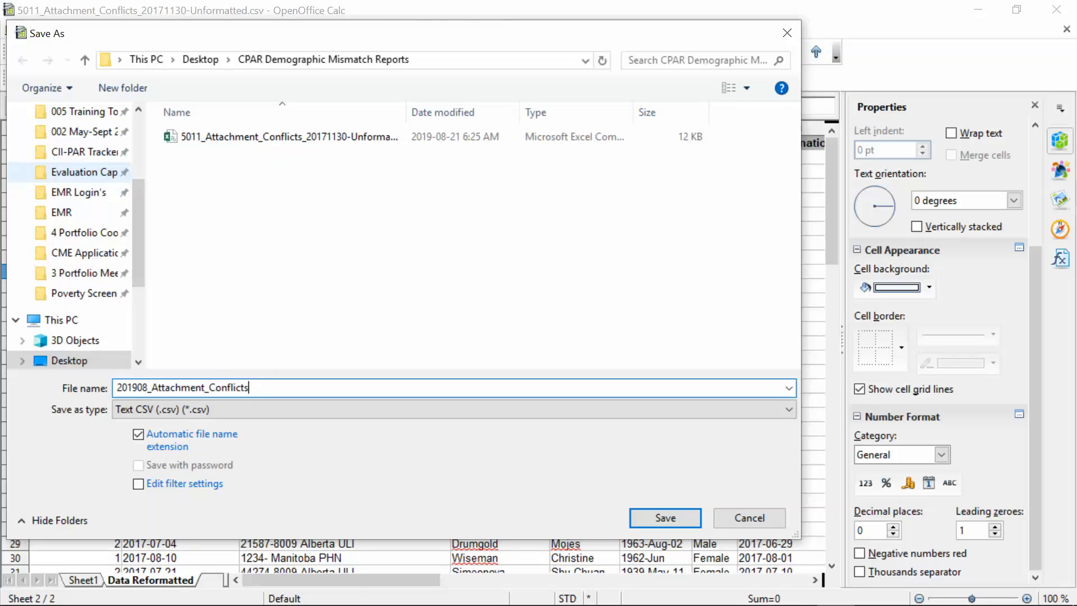
text(_Reformatted)
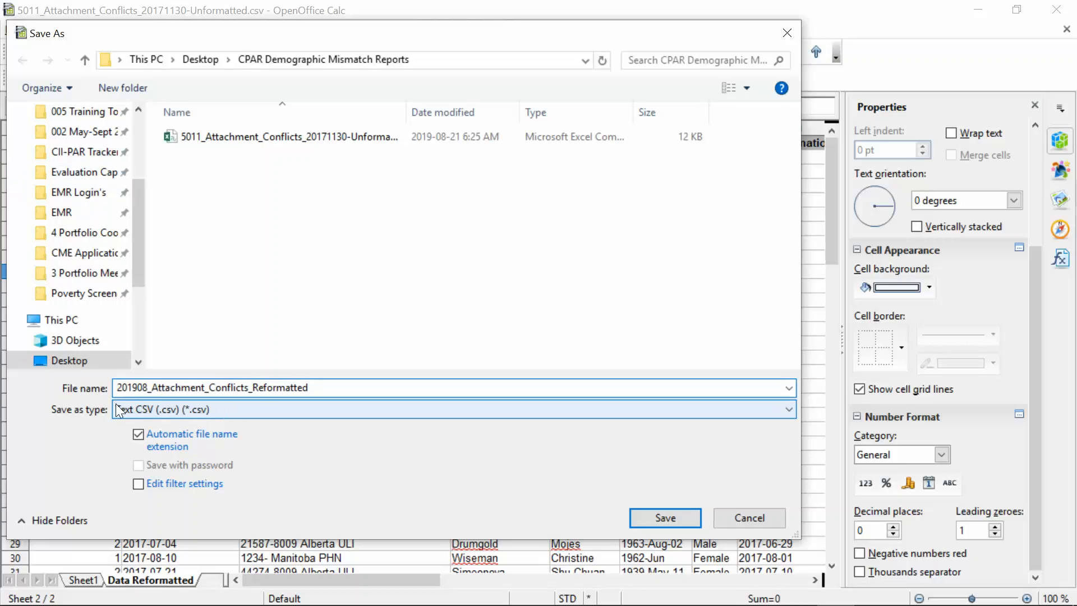
click(226, 413)
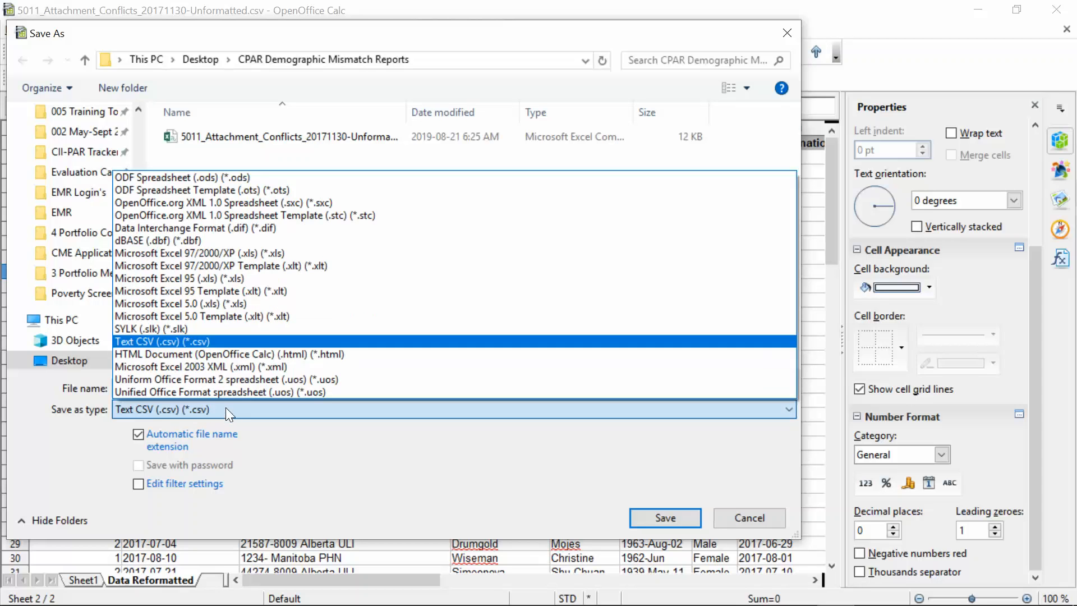
click(202, 177)
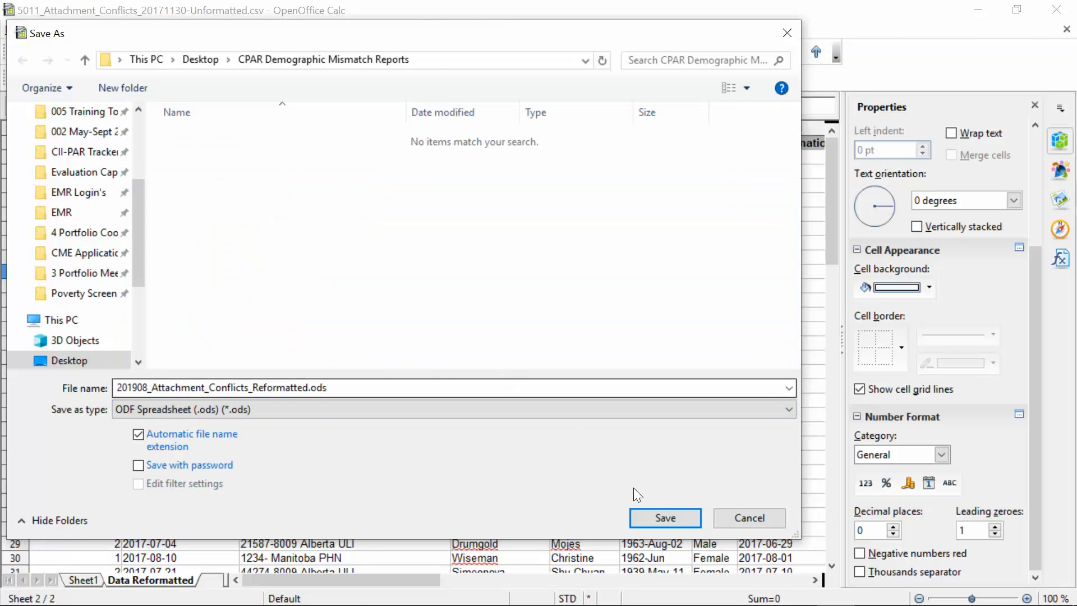
click(652, 514)
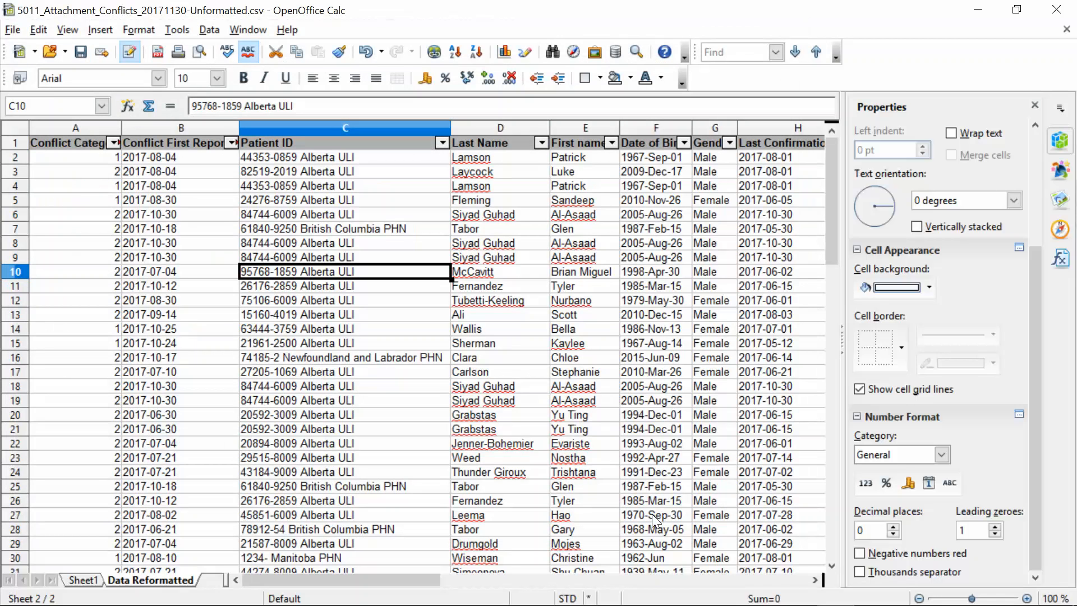